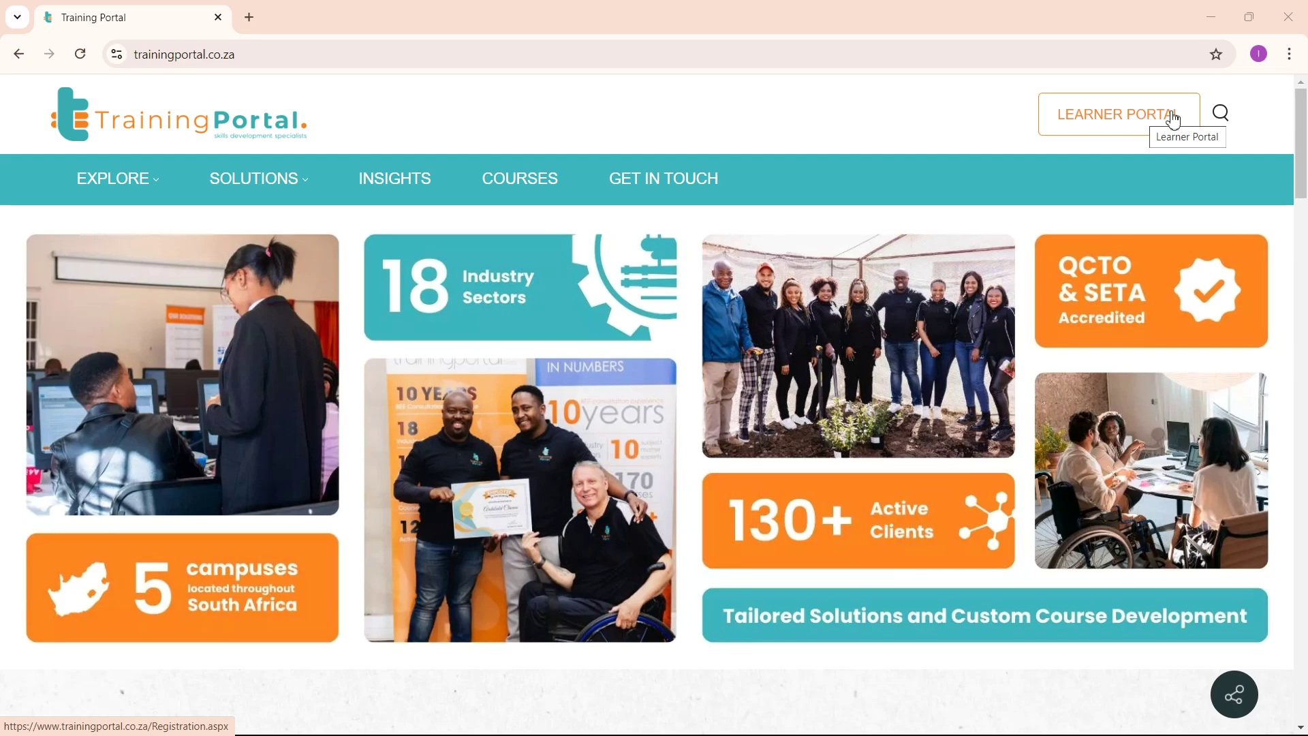
- Scroll to the 'Apply for Our Learnership Program!' banner and open the Learner Portal
drag(1301, 136, 1302, 599)
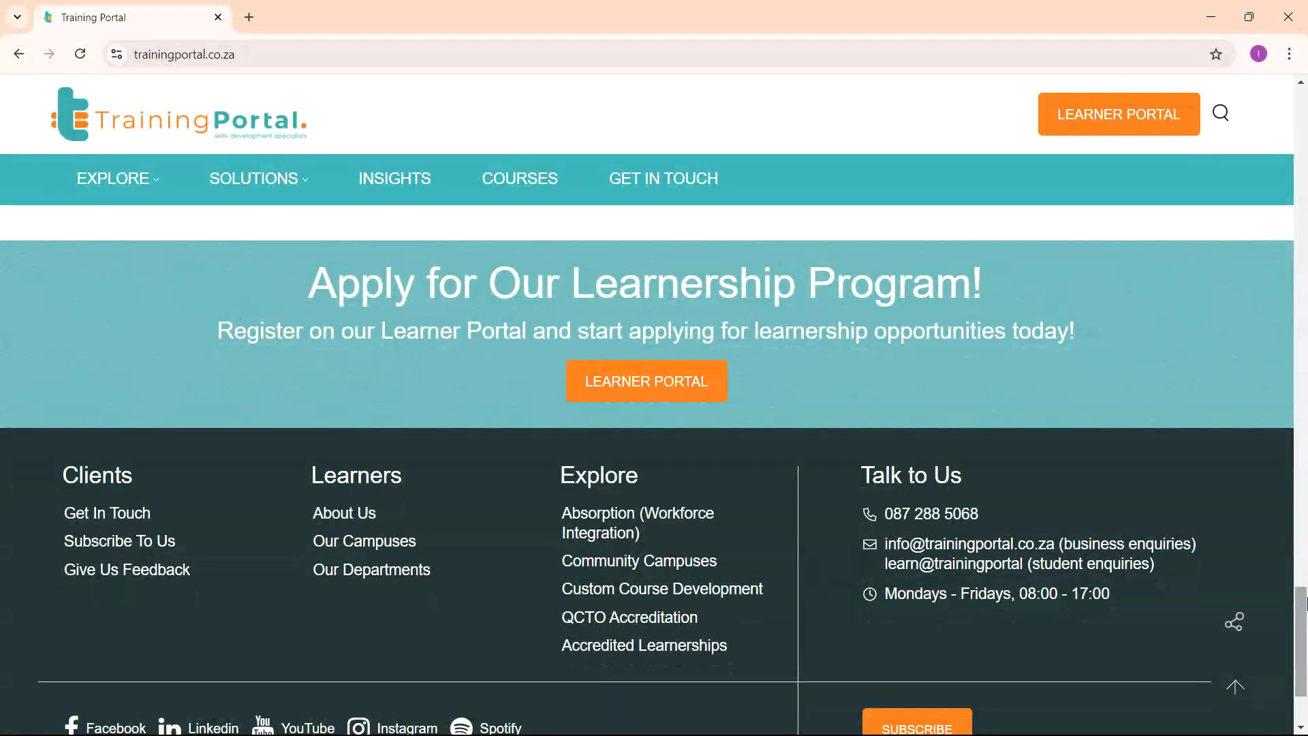
click(686, 397)
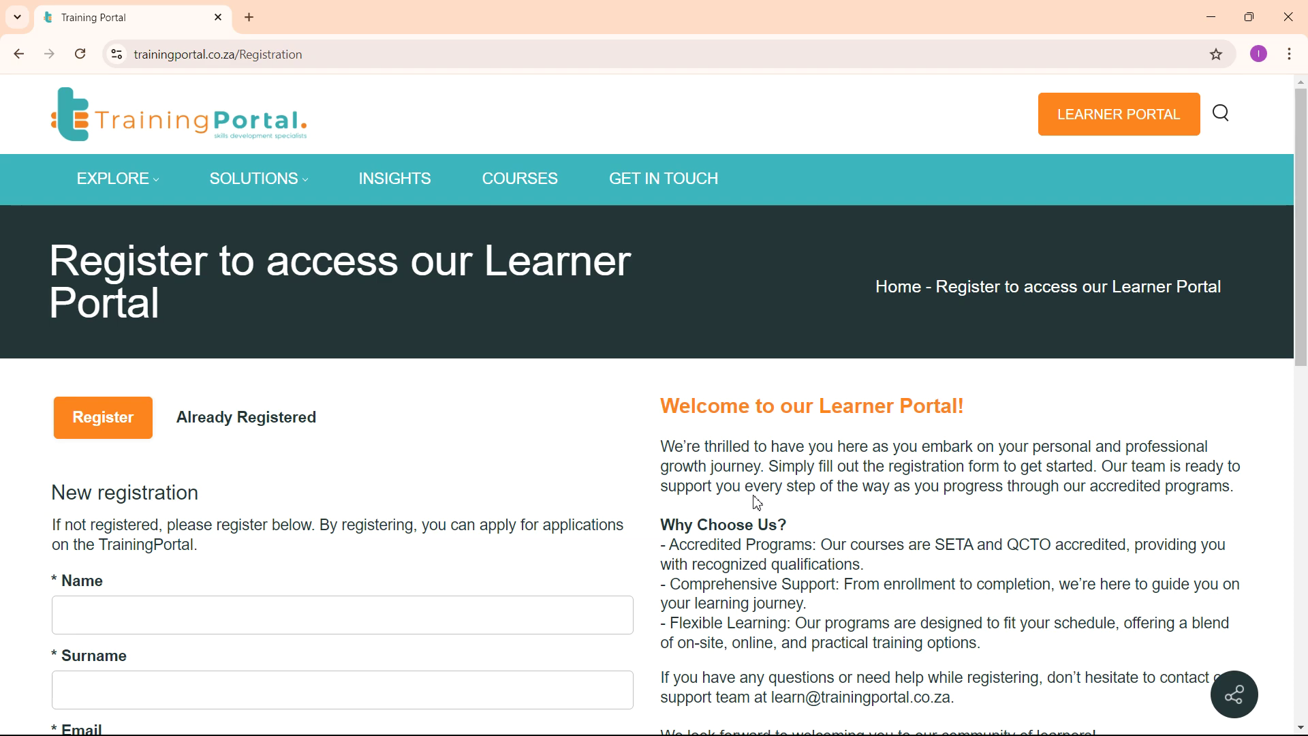
- Step through the Name, Surname, Email and Confirm Email fields of the registration form
scroll(758, 502, down, 3)
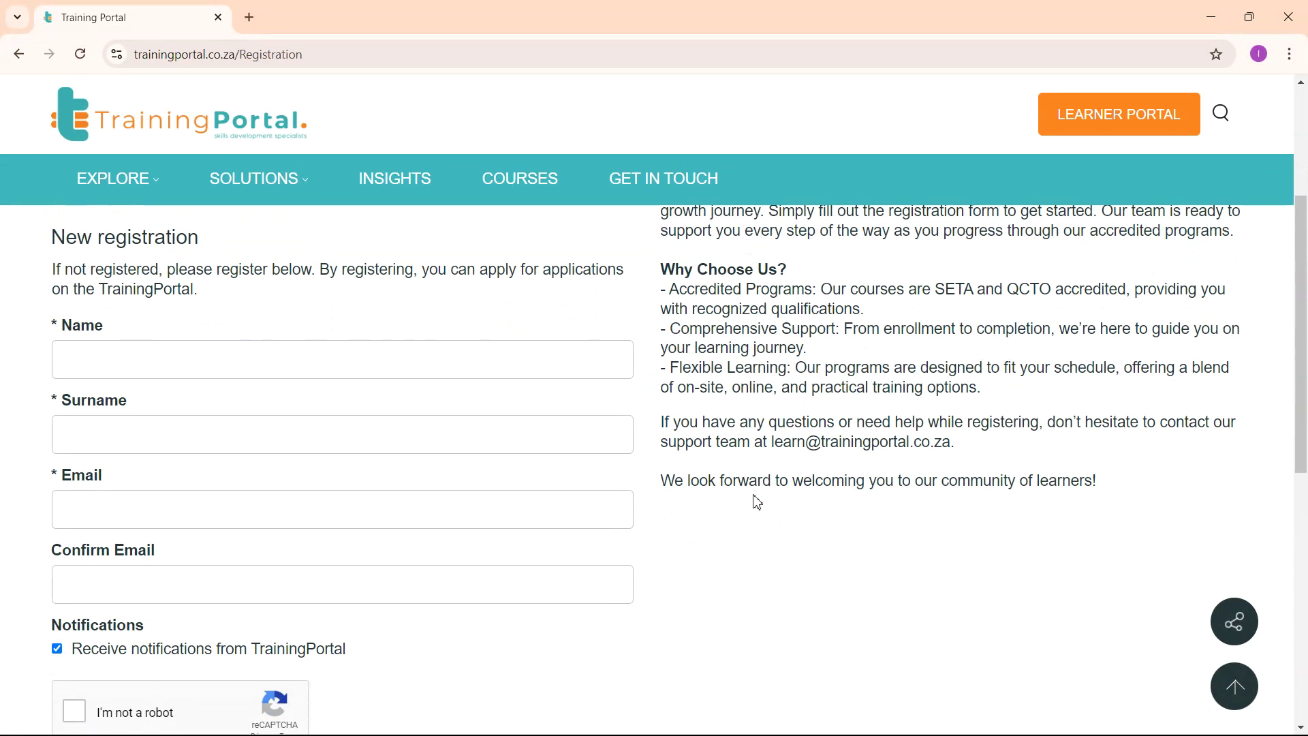
click(357, 354)
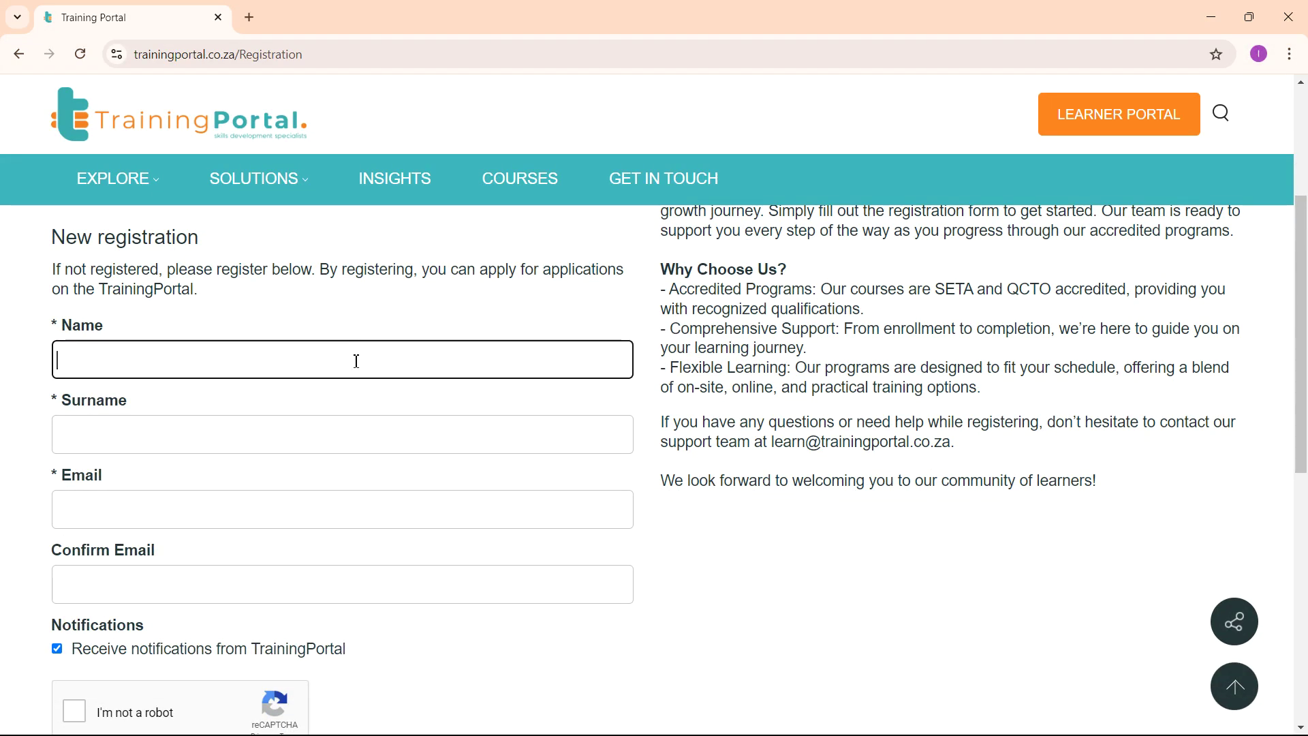
click(350, 432)
click(271, 513)
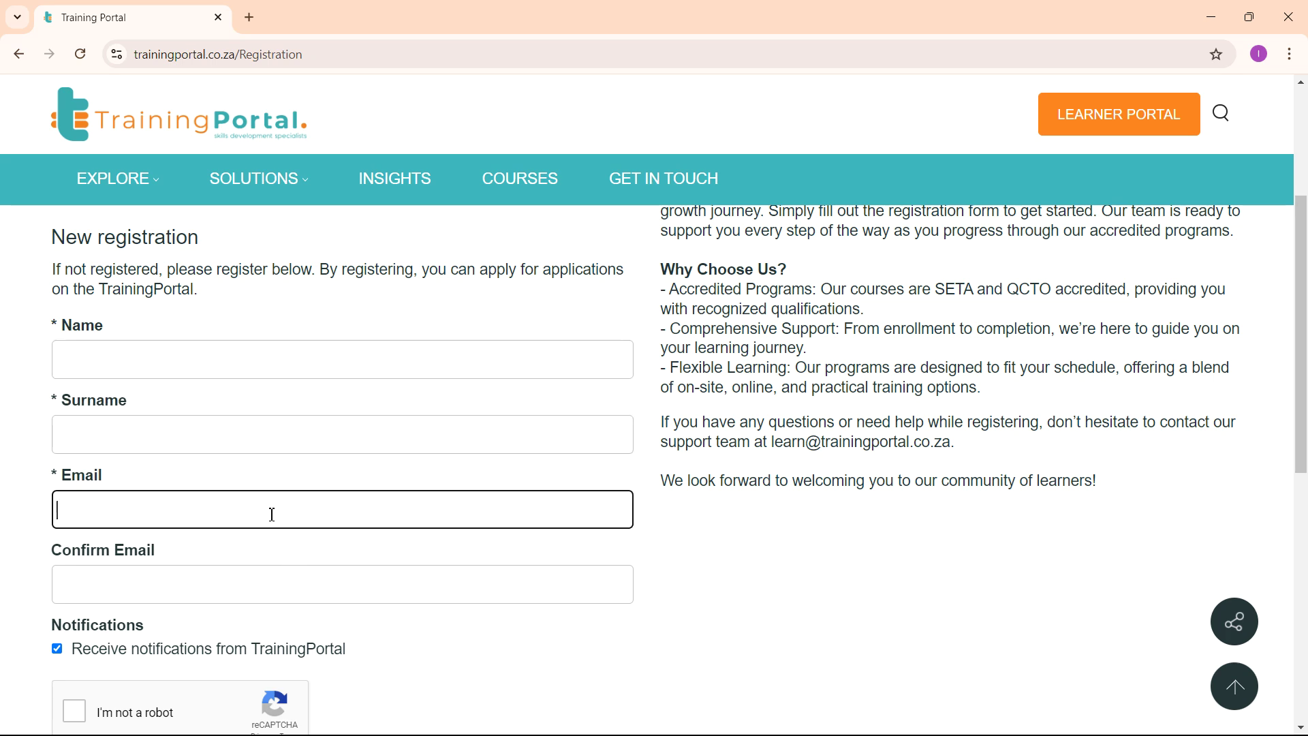
click(304, 596)
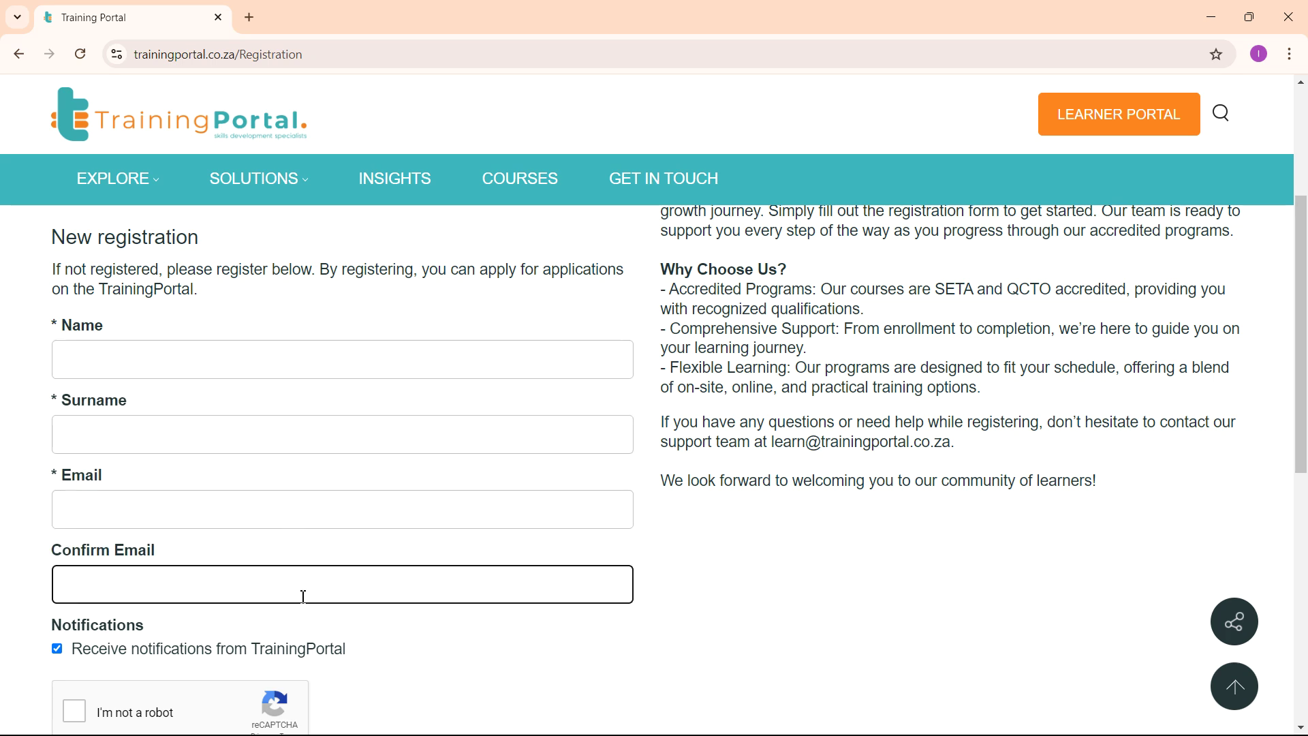
scroll(304, 596, down, 3)
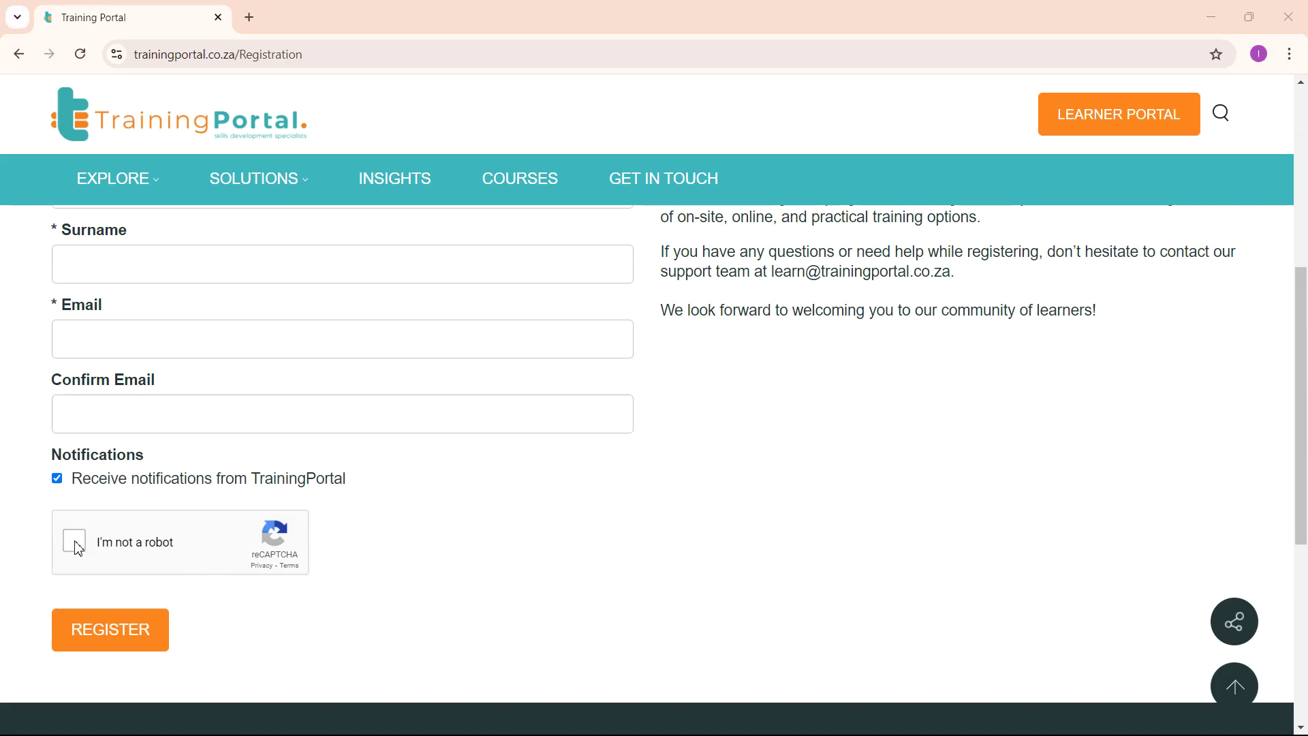
- Switch to the Already Registered tab to show the Learner Portal login form
scroll(320, 570, up, 6)
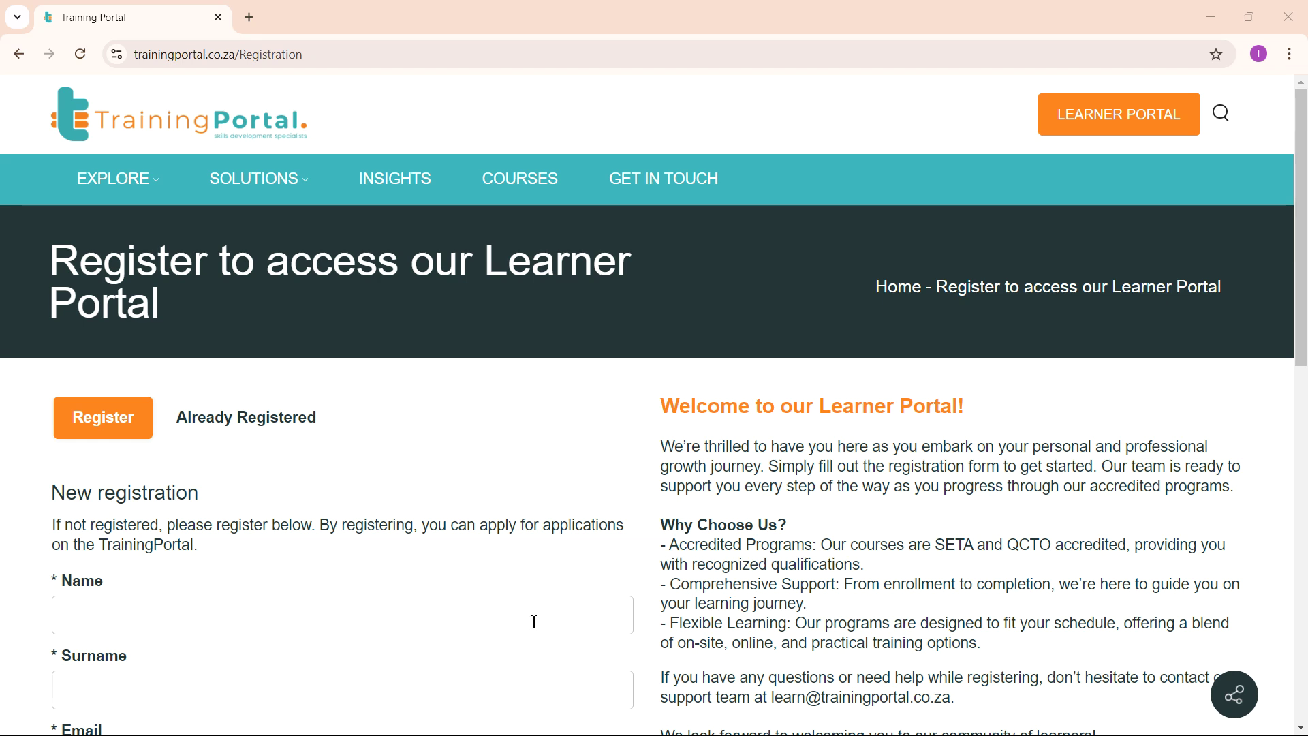
click(280, 439)
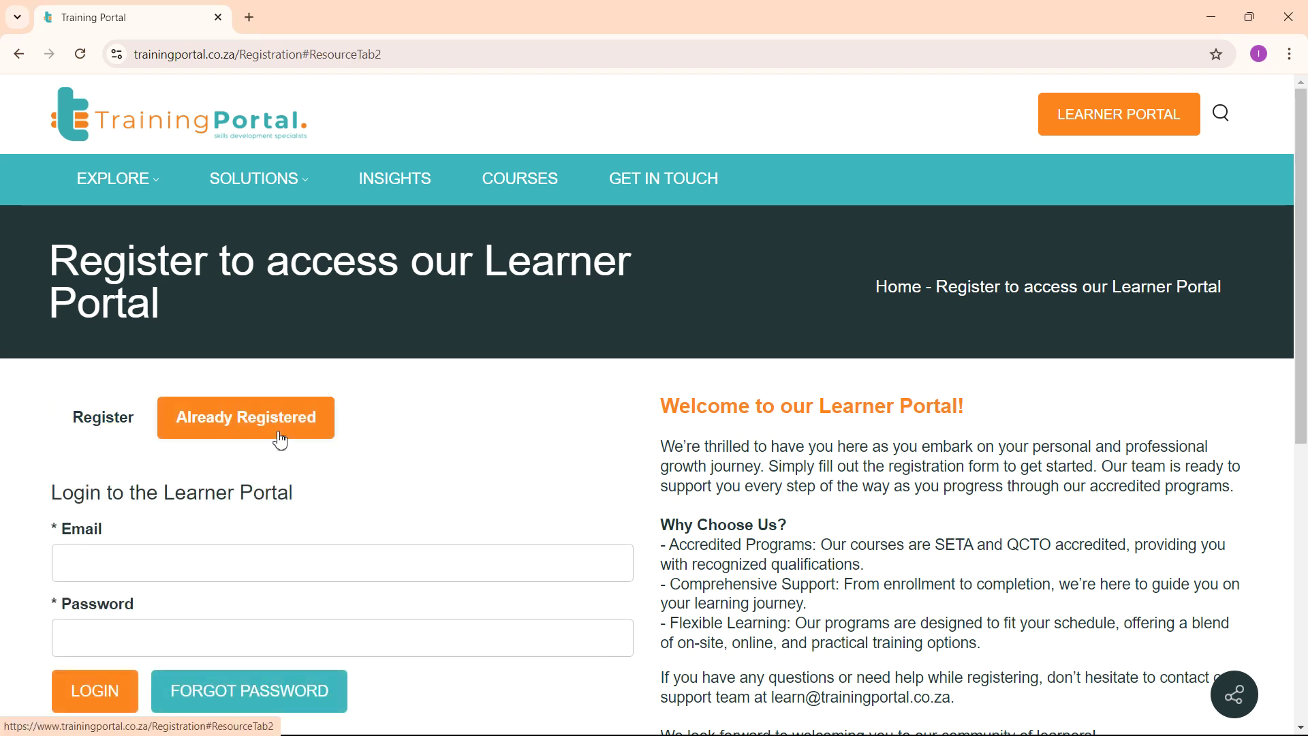
scroll(279, 439, down, 1)
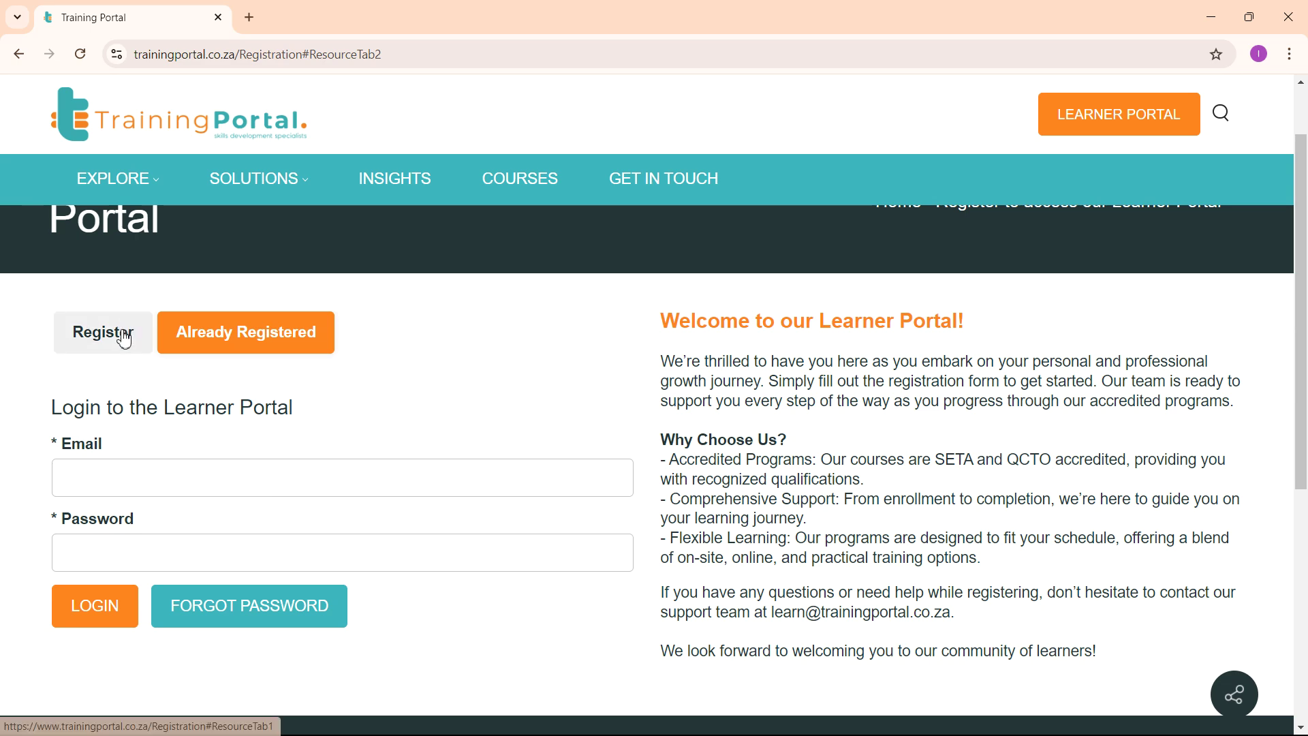
- Return to the Register tab and submit the filled-in registration form
click(50, 315)
scroll(469, 502, down, 4)
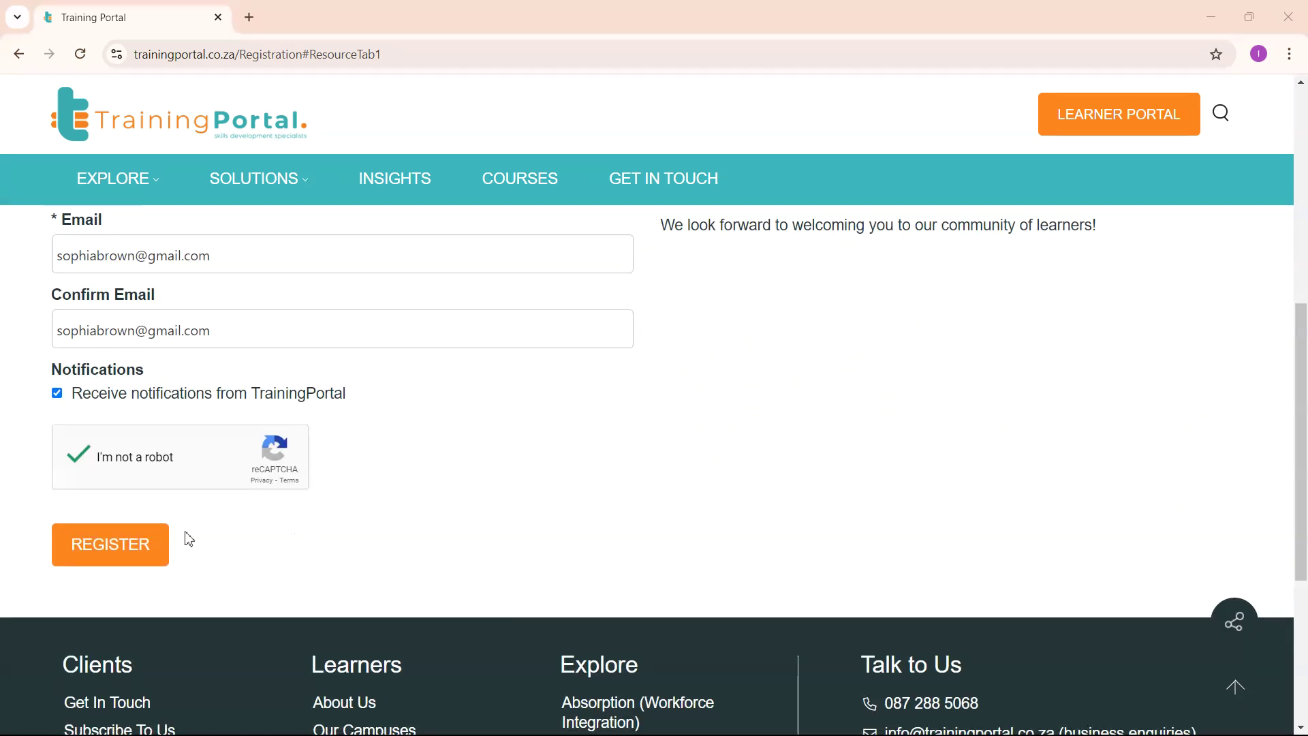
click(129, 546)
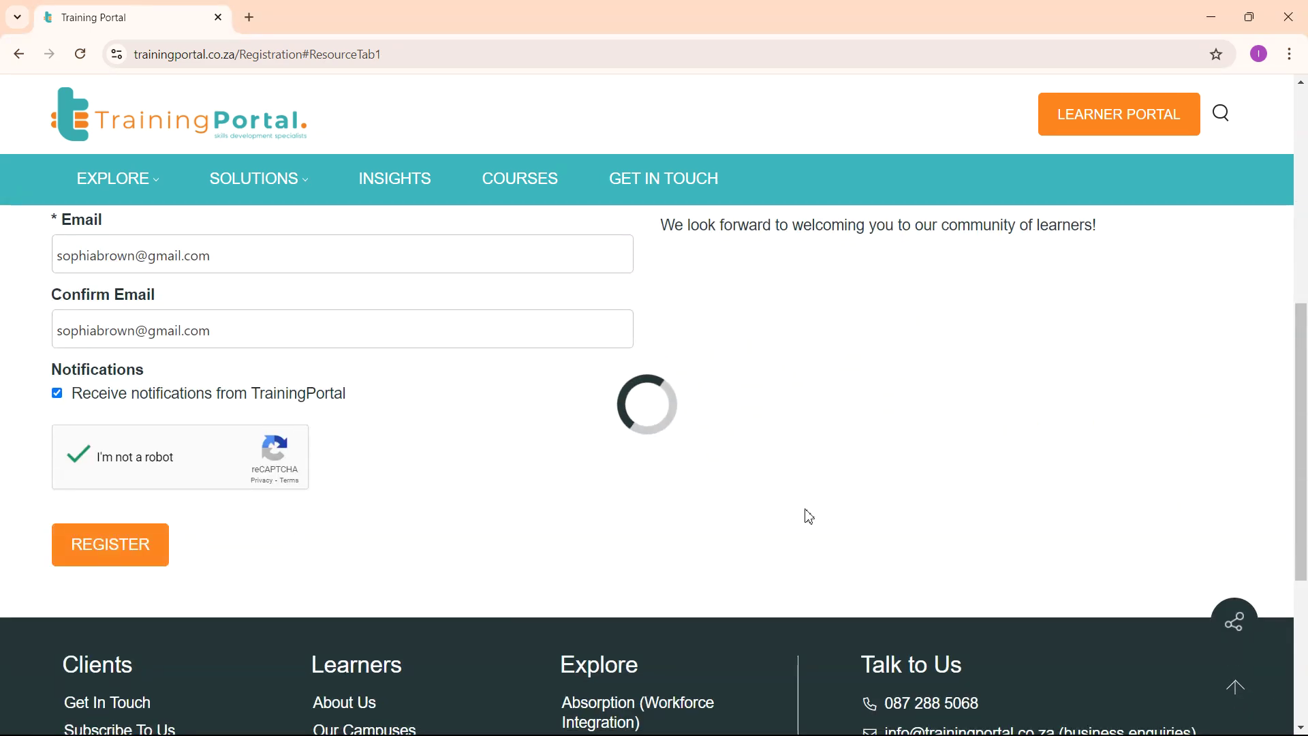
scroll(647, 470, up, 2)
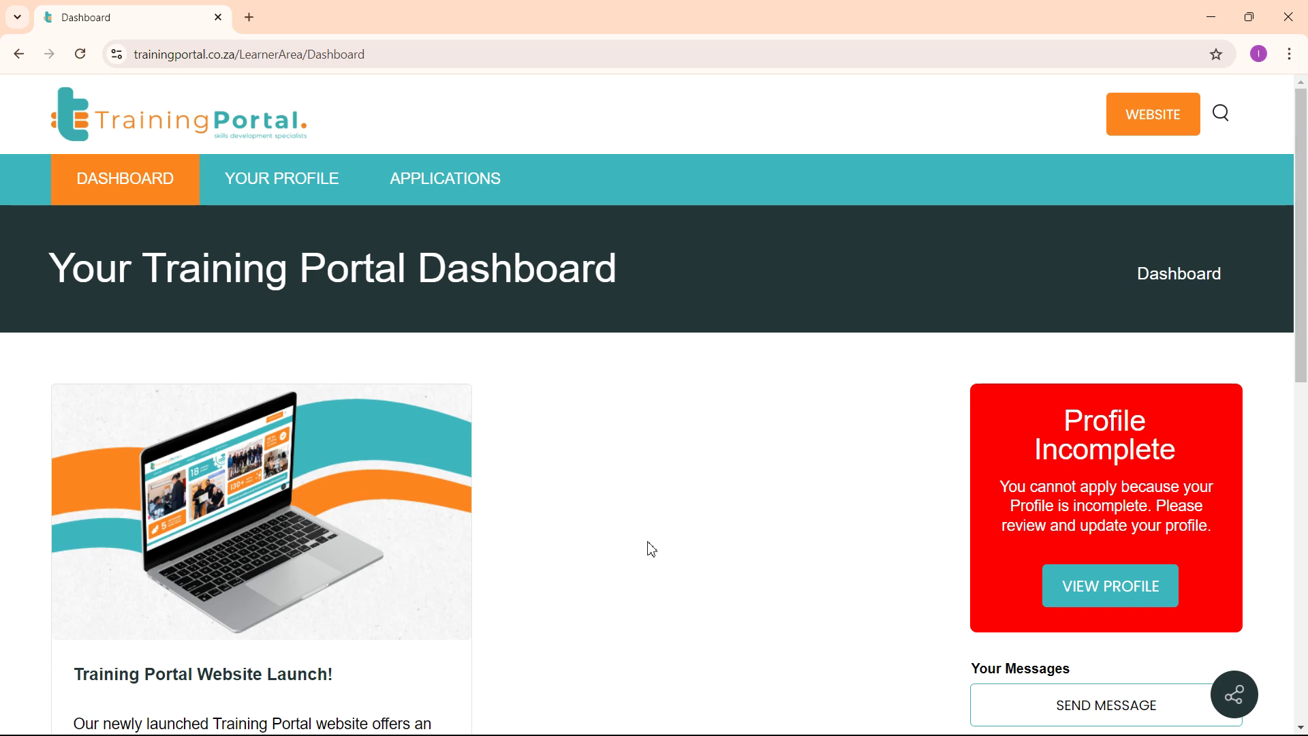
- Scroll the dashboard and choose VIEW PROFILE in the red Profile Incomplete box
scroll(652, 548, down, 1)
scroll(652, 549, down, 2)
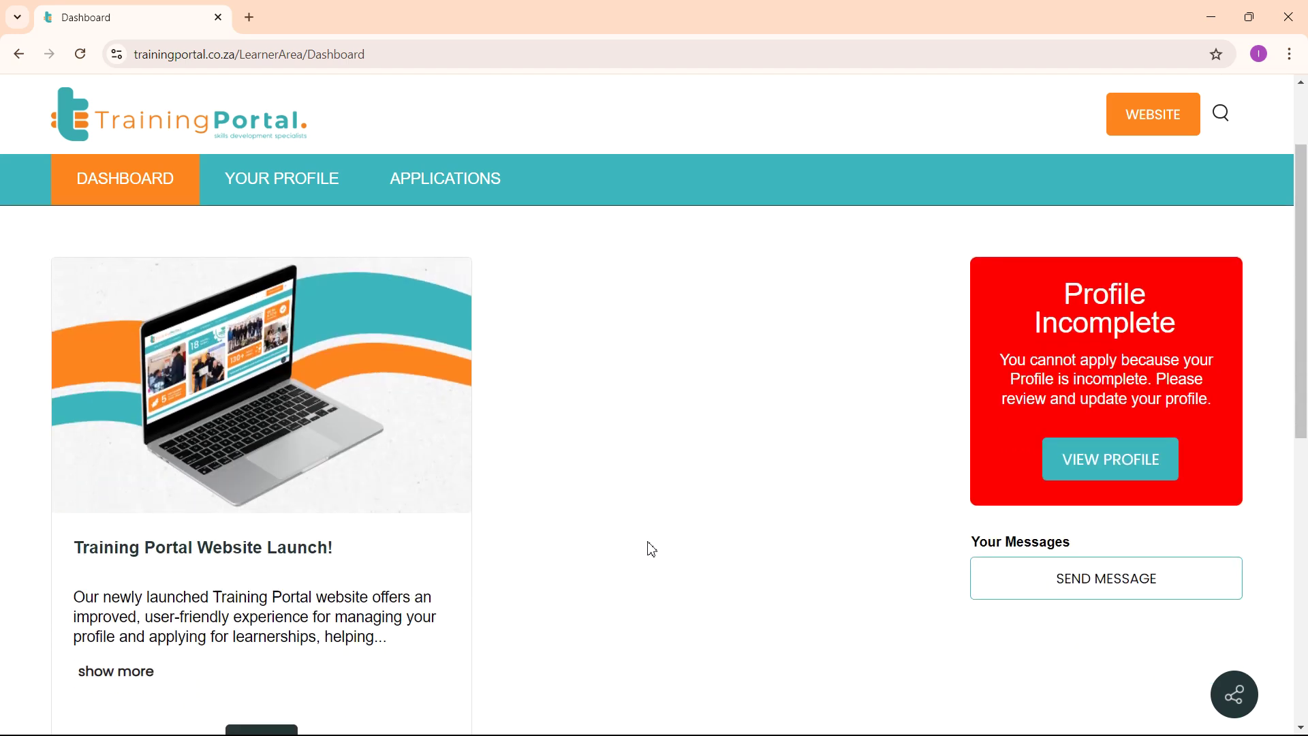
scroll(652, 548, up, 3)
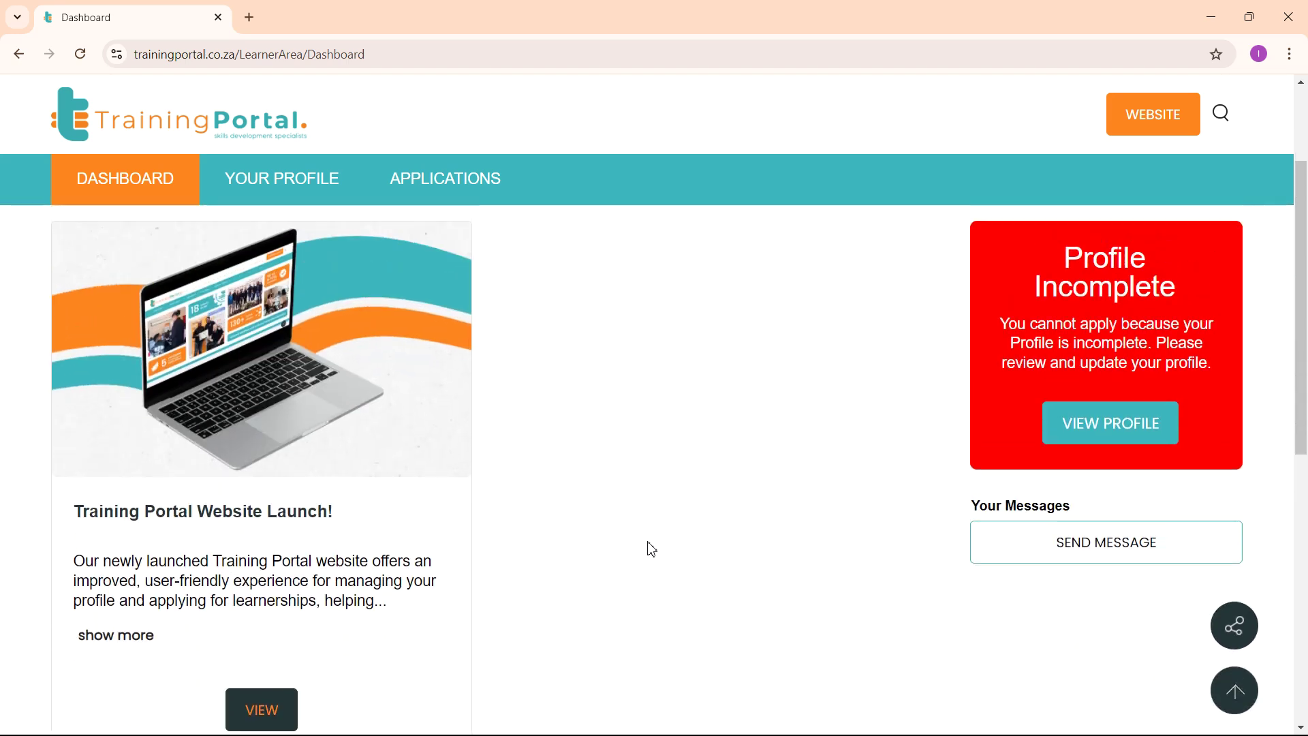
scroll(652, 549, down, 1)
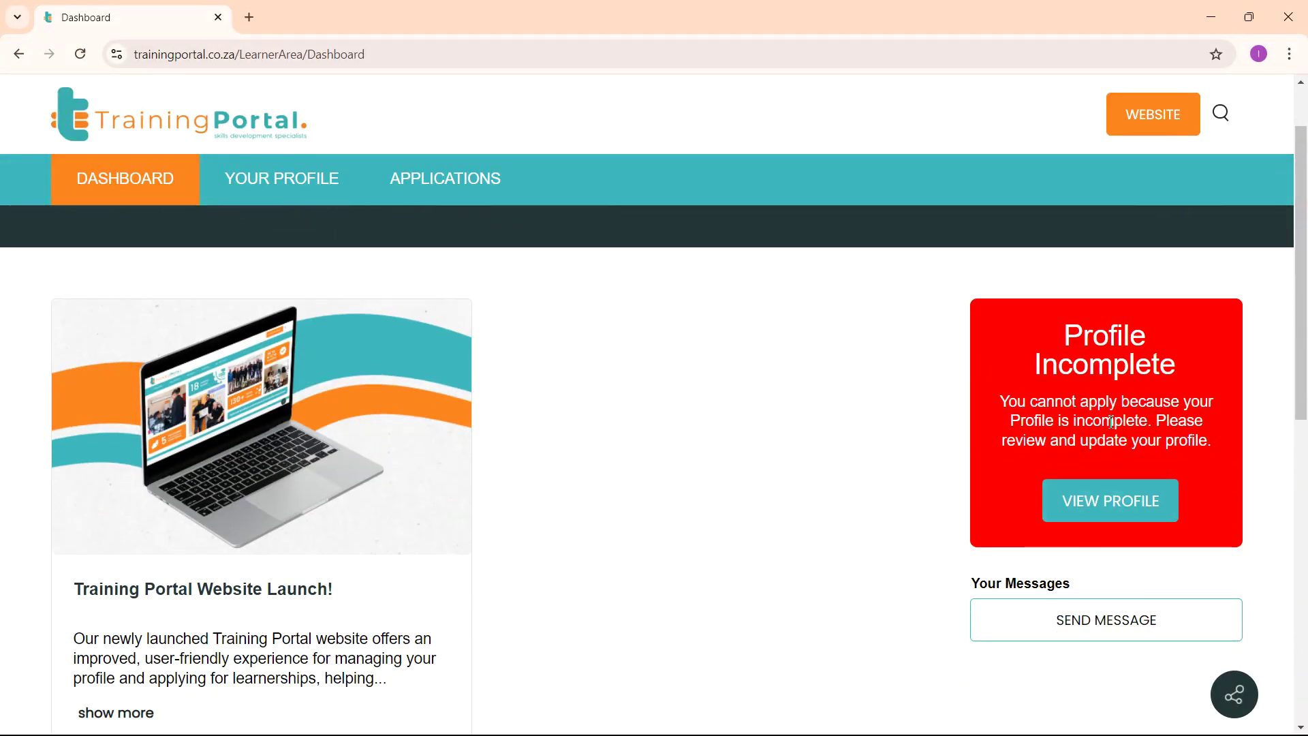
click(1093, 489)
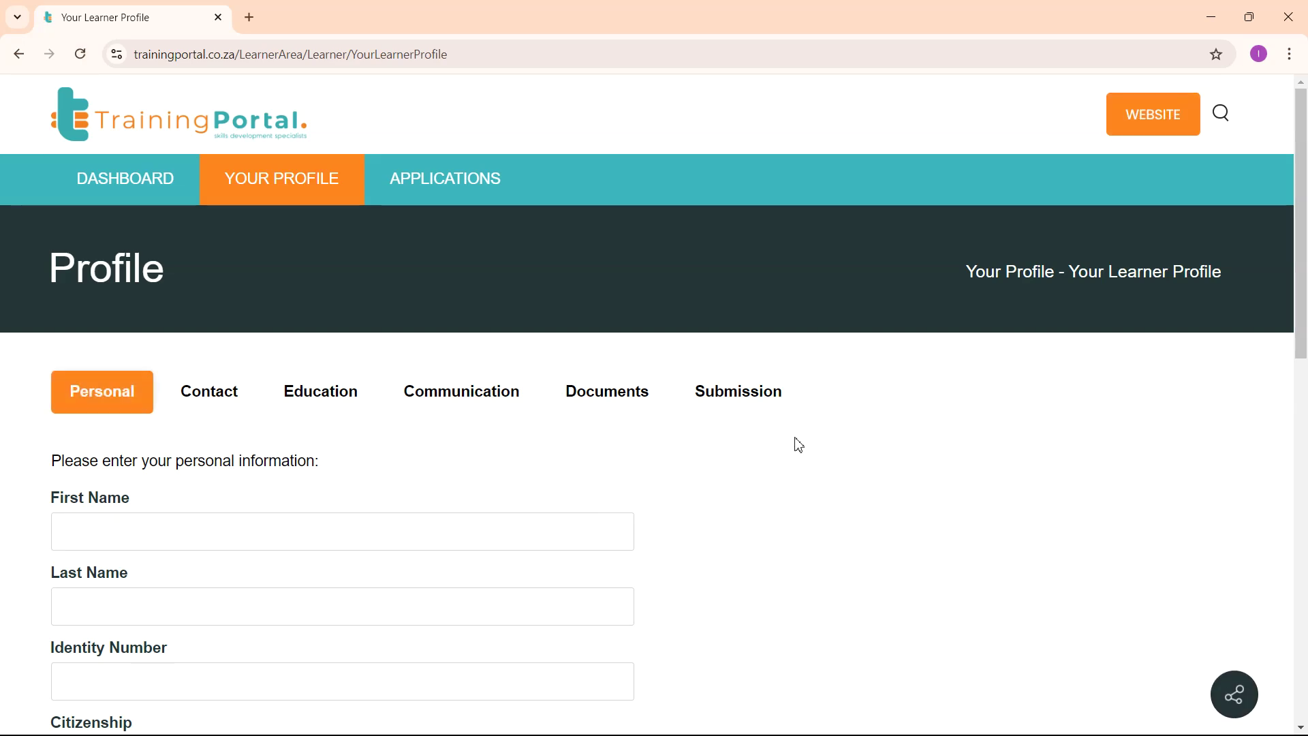
- Browse the Contact, Education, Communication and Documents sections of the profile
scroll(790, 446, down, 4)
scroll(789, 447, down, 4)
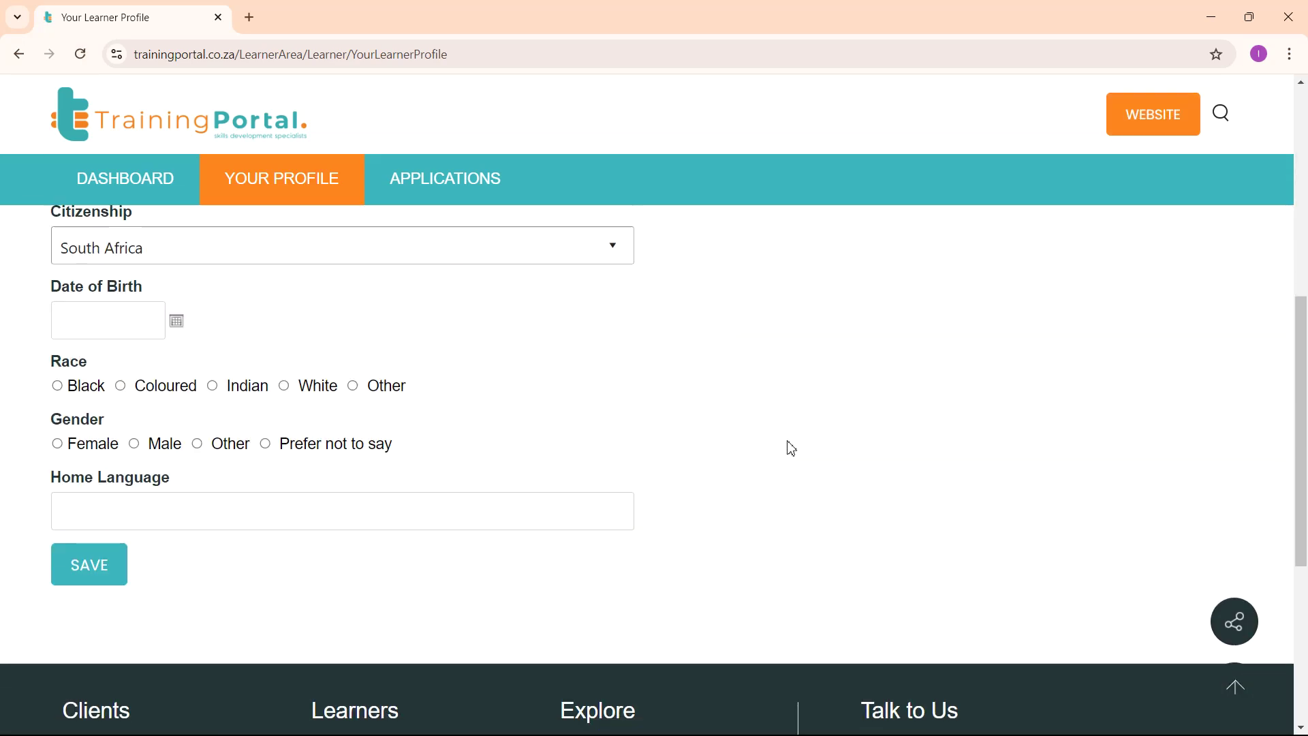
scroll(787, 447, up, 8)
click(201, 399)
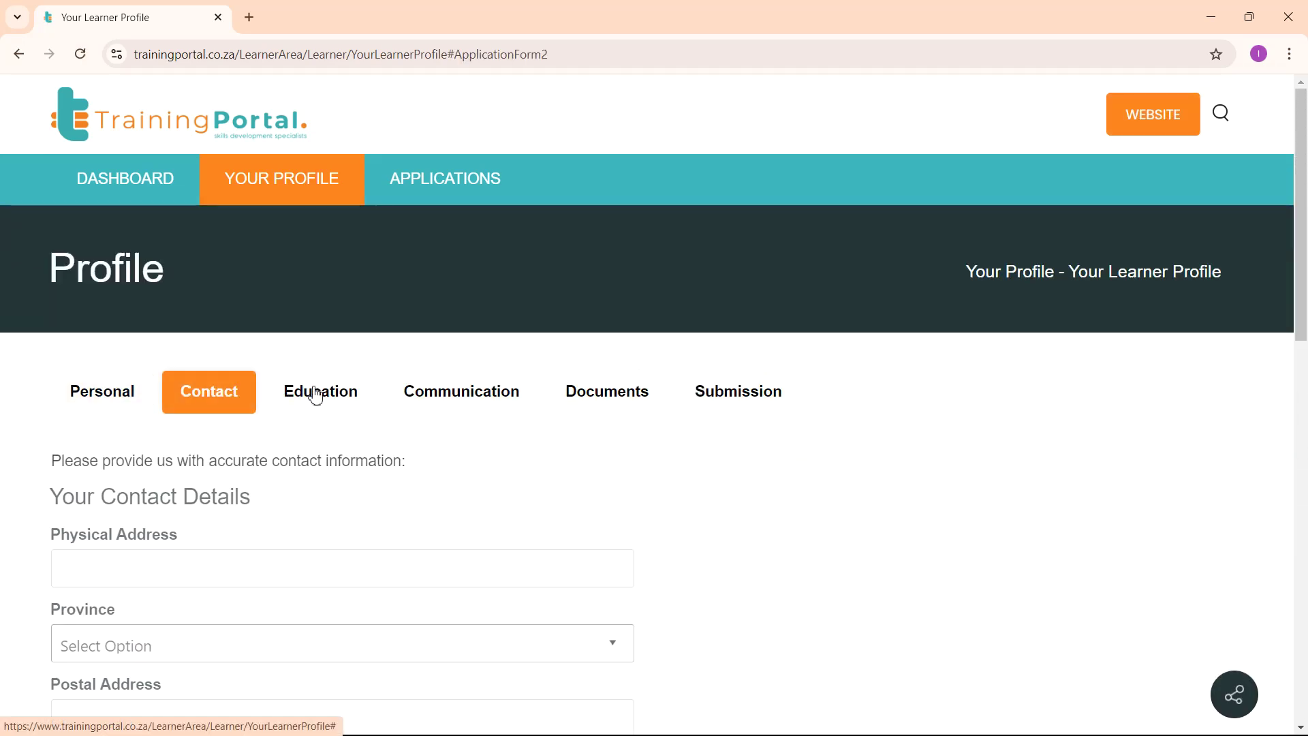
click(334, 391)
click(470, 390)
scroll(672, 418, down, 4)
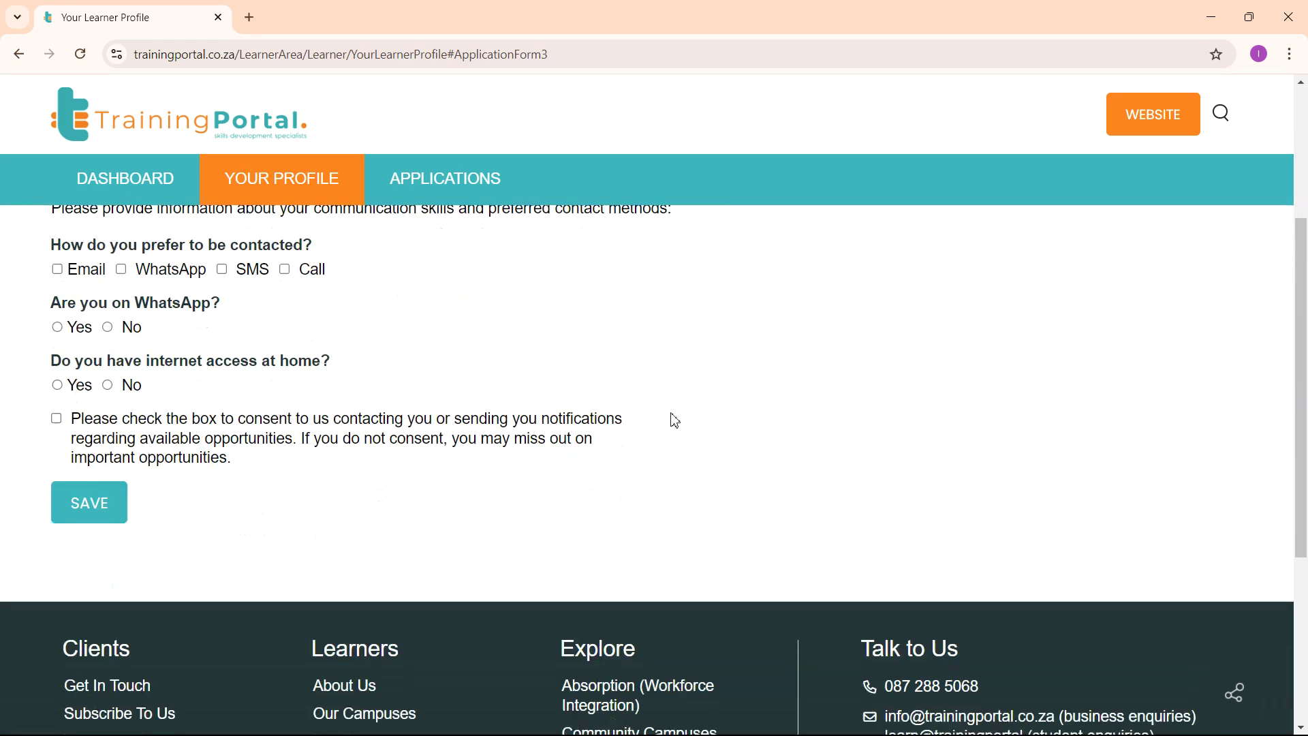
scroll(671, 417, up, 3)
click(634, 331)
scroll(631, 333, down, 4)
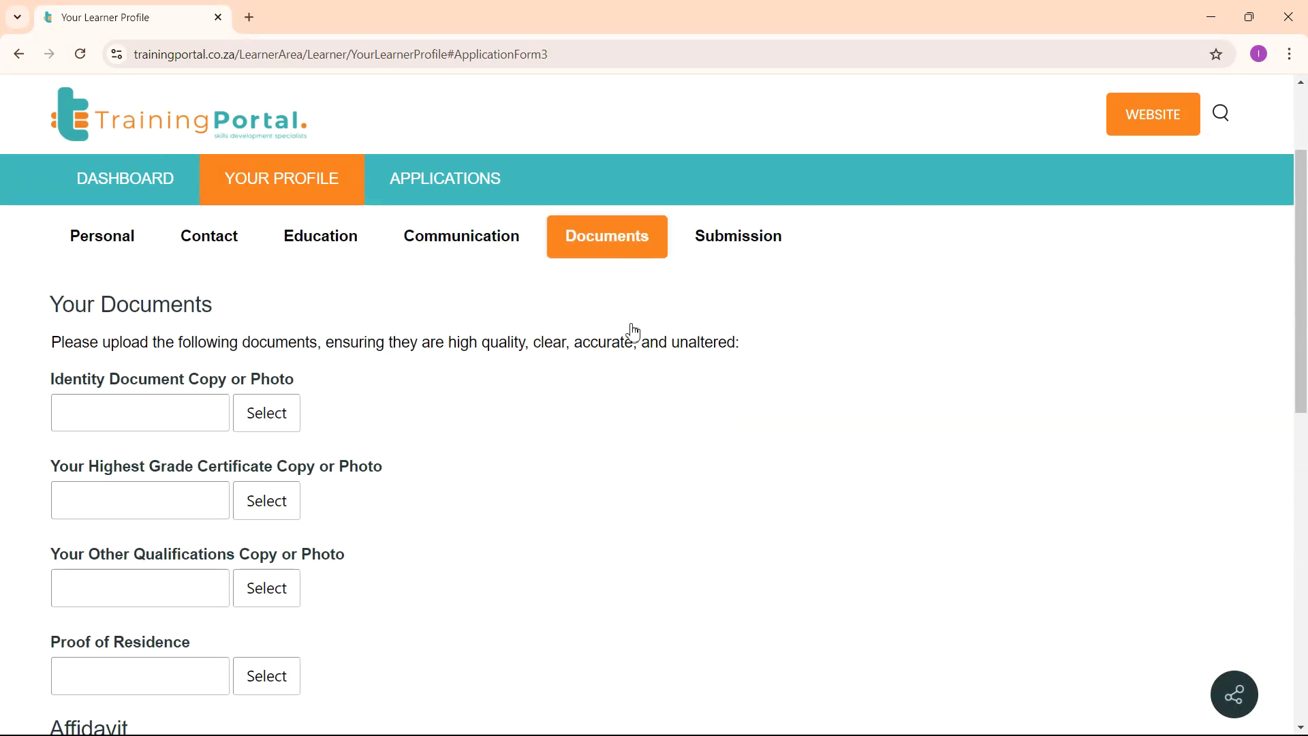
scroll(631, 332, up, 4)
- In the Submission section, tick the true-and-accurate declaration and submit
click(730, 327)
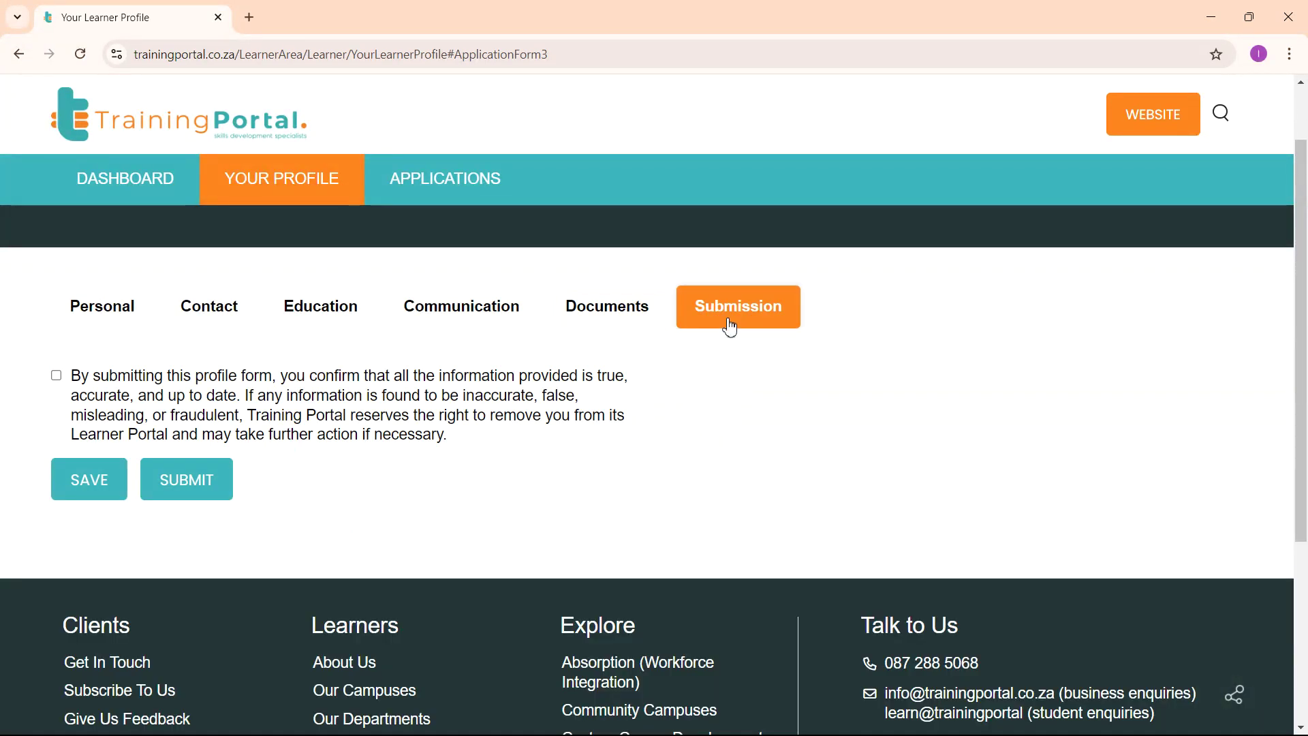
click(140, 397)
click(202, 494)
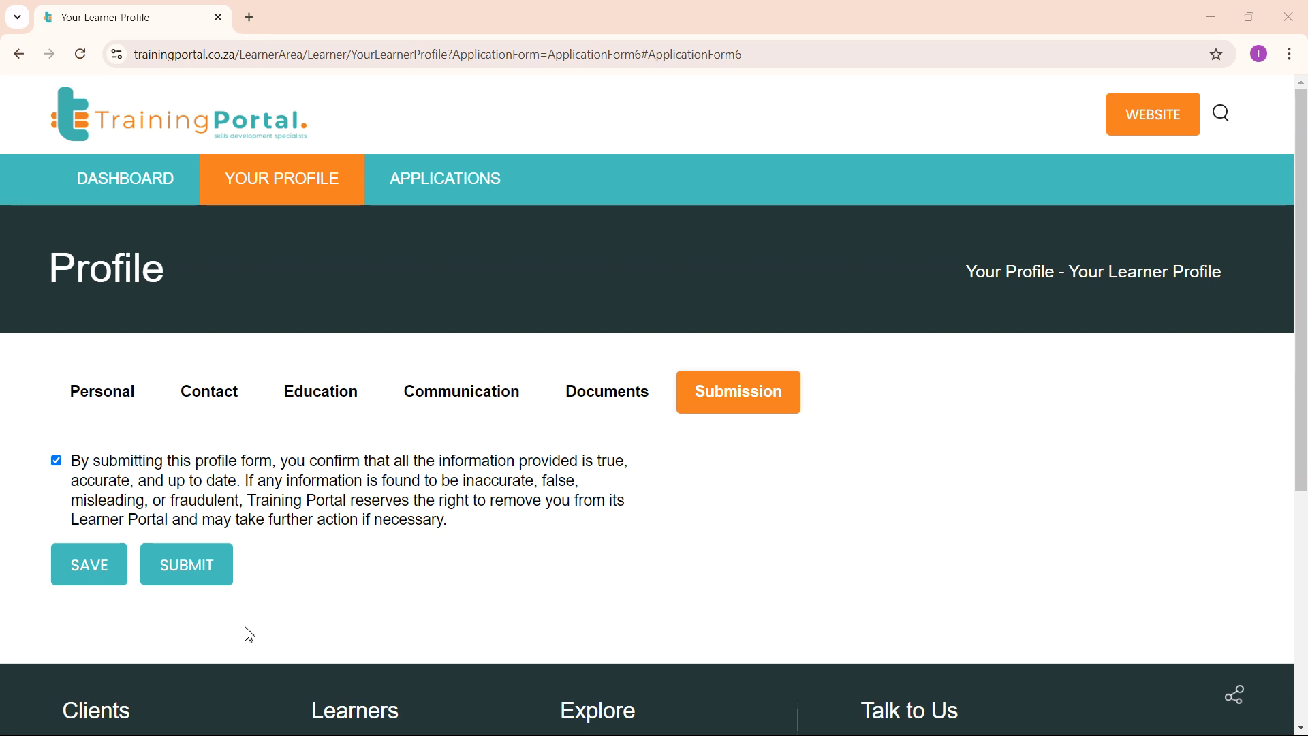
- Submit the profile for review, close the 'Profile Under Review' popup, and go to Applications
click(213, 567)
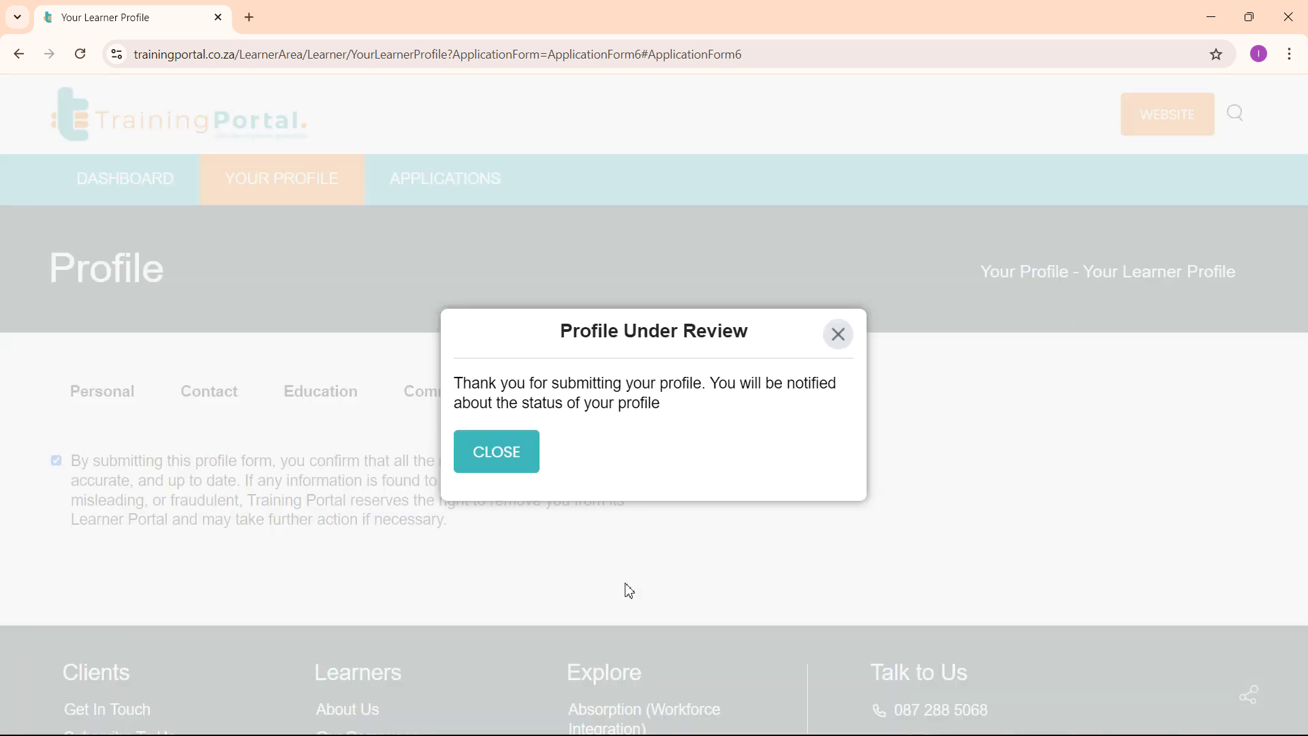
click(519, 454)
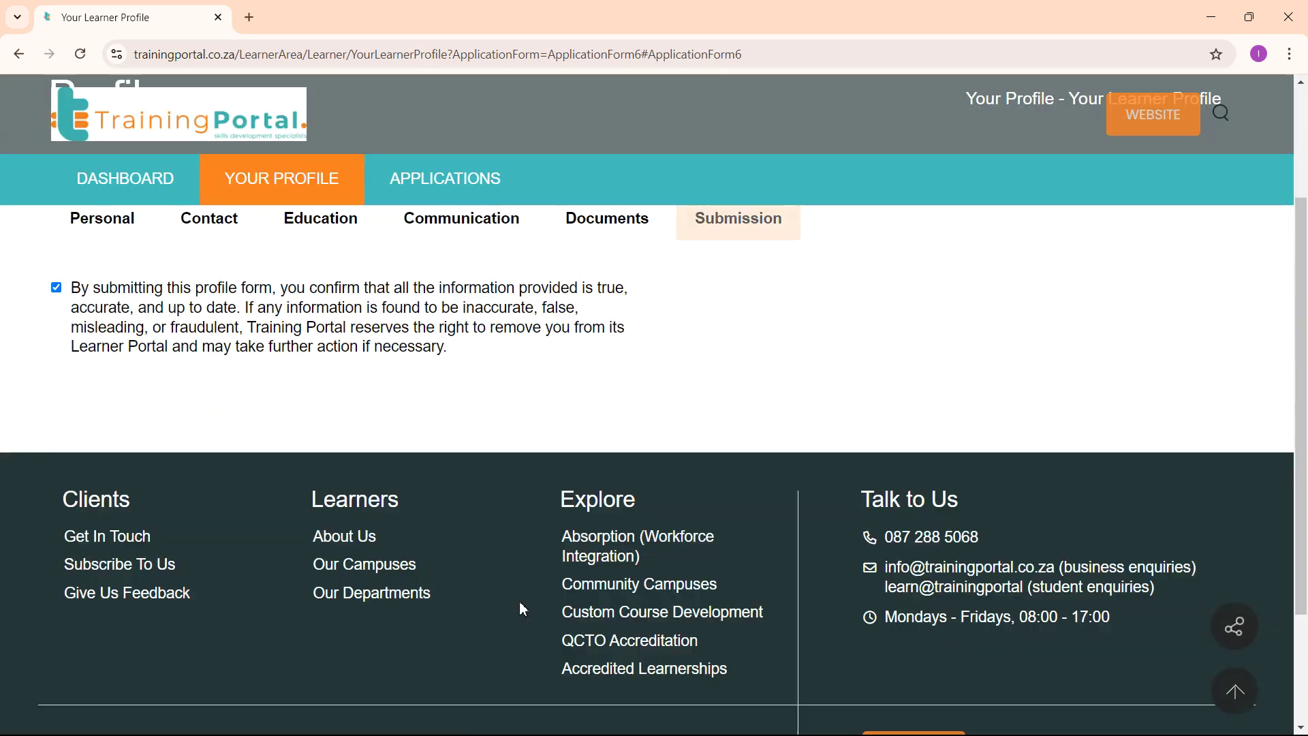
click(463, 186)
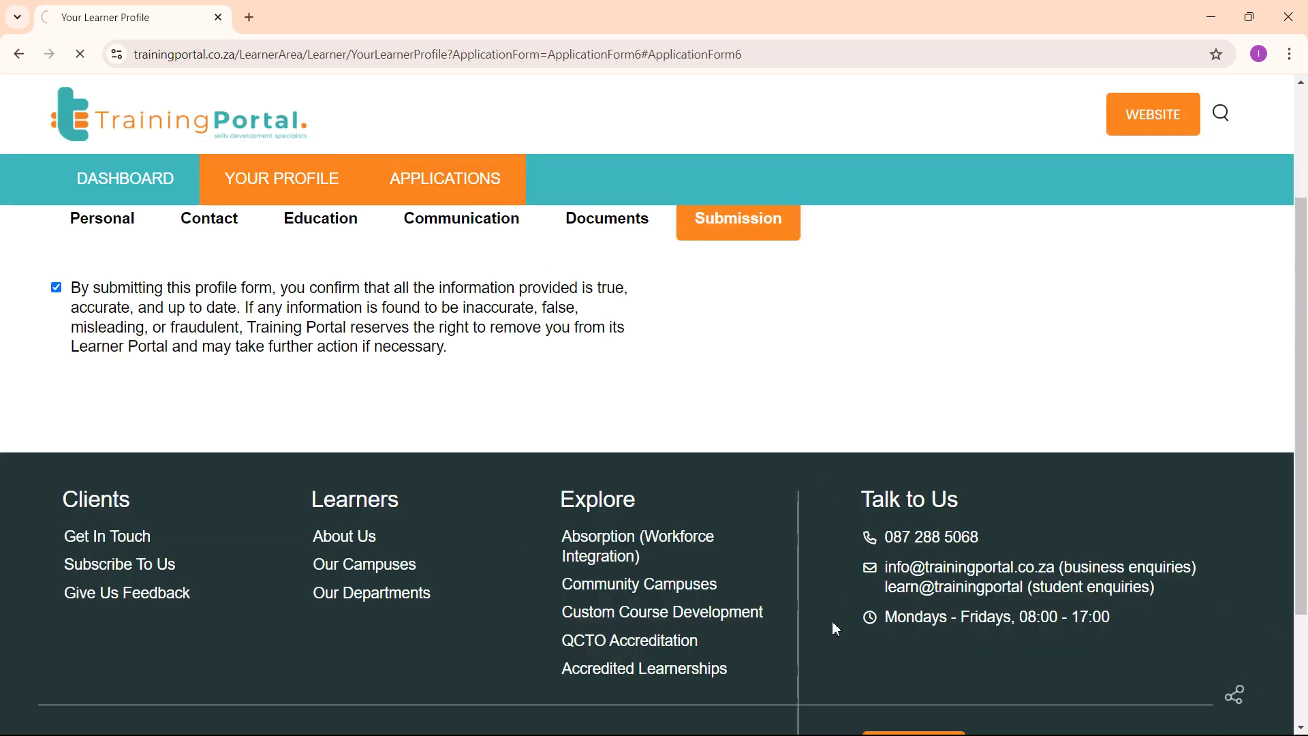
- Scroll to the Learnership Application Form card and view its details
scroll(836, 628, down, 5)
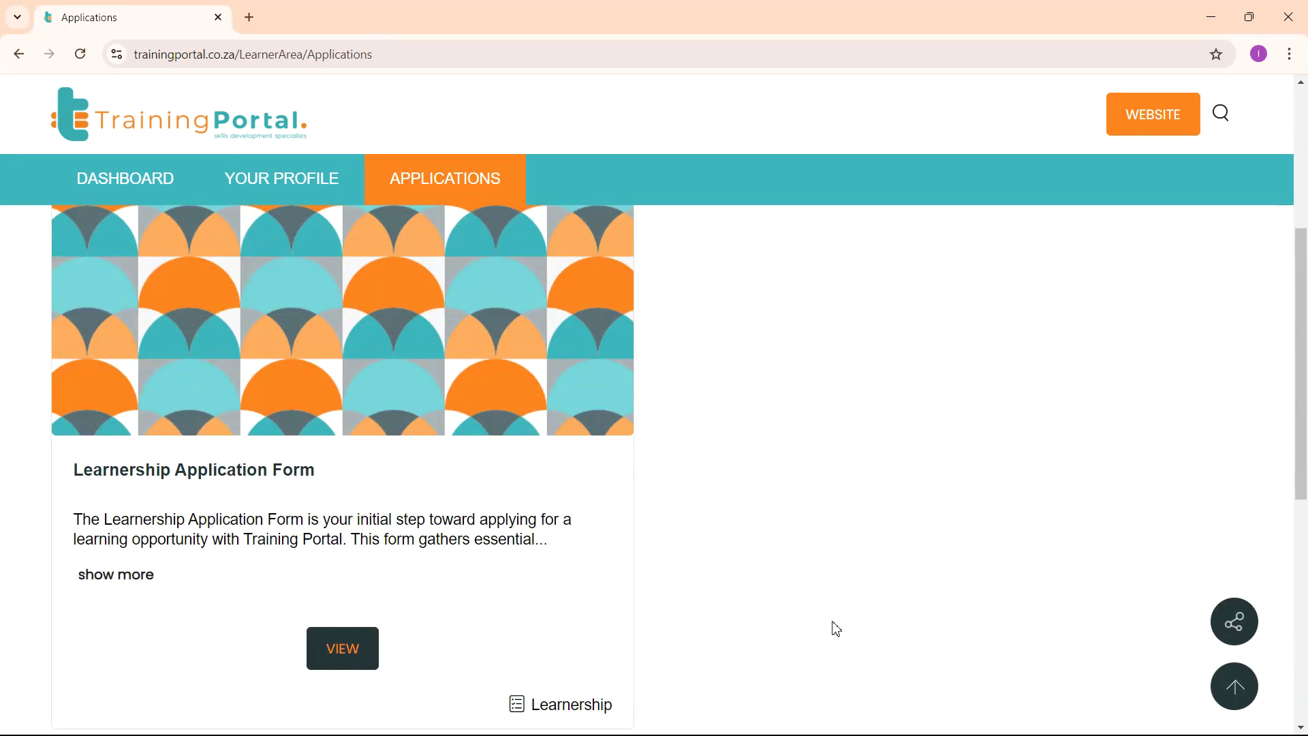
click(342, 647)
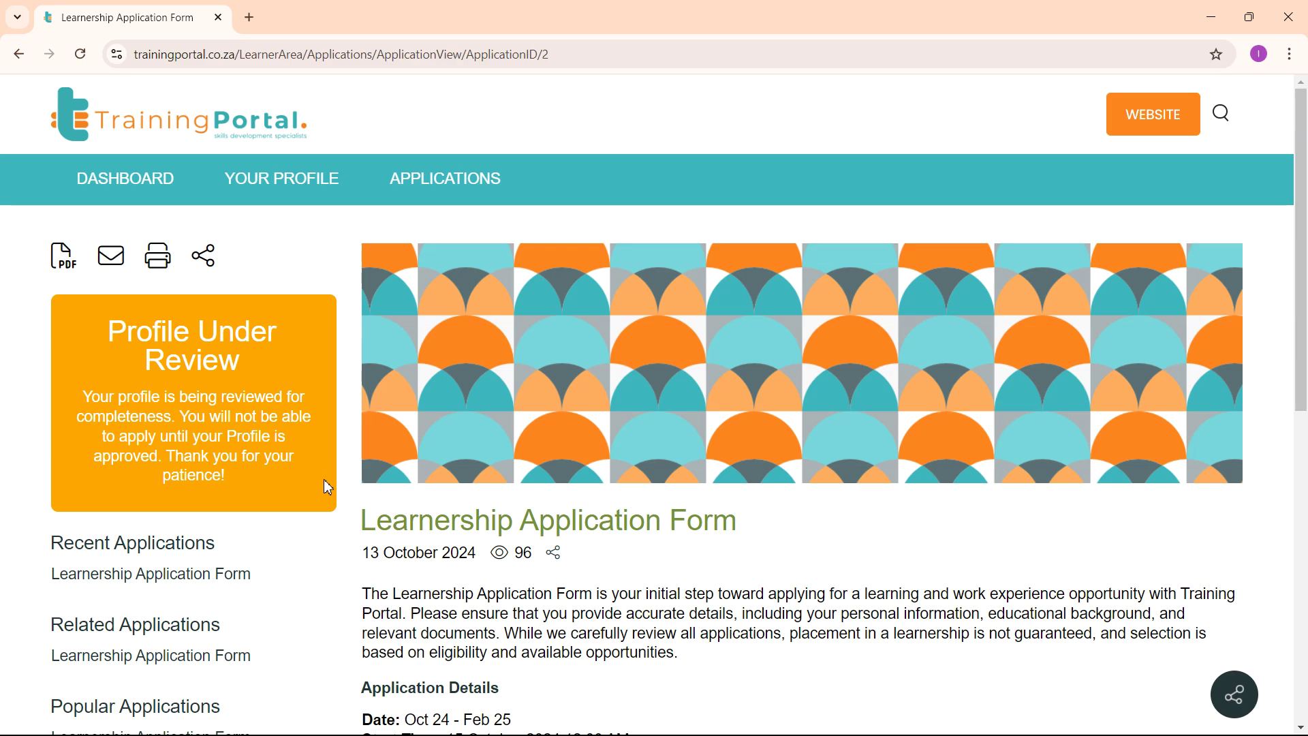
scroll(589, 507, down, 5)
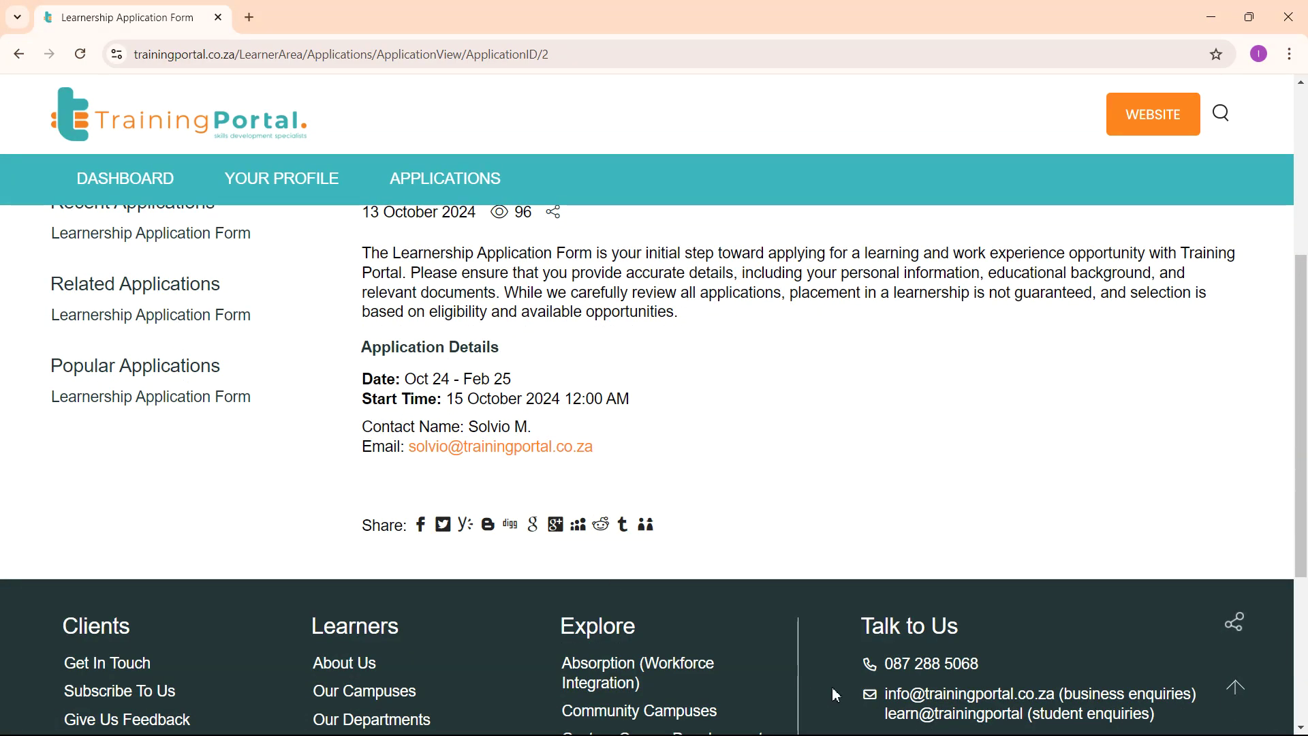
scroll(834, 694, up, 5)
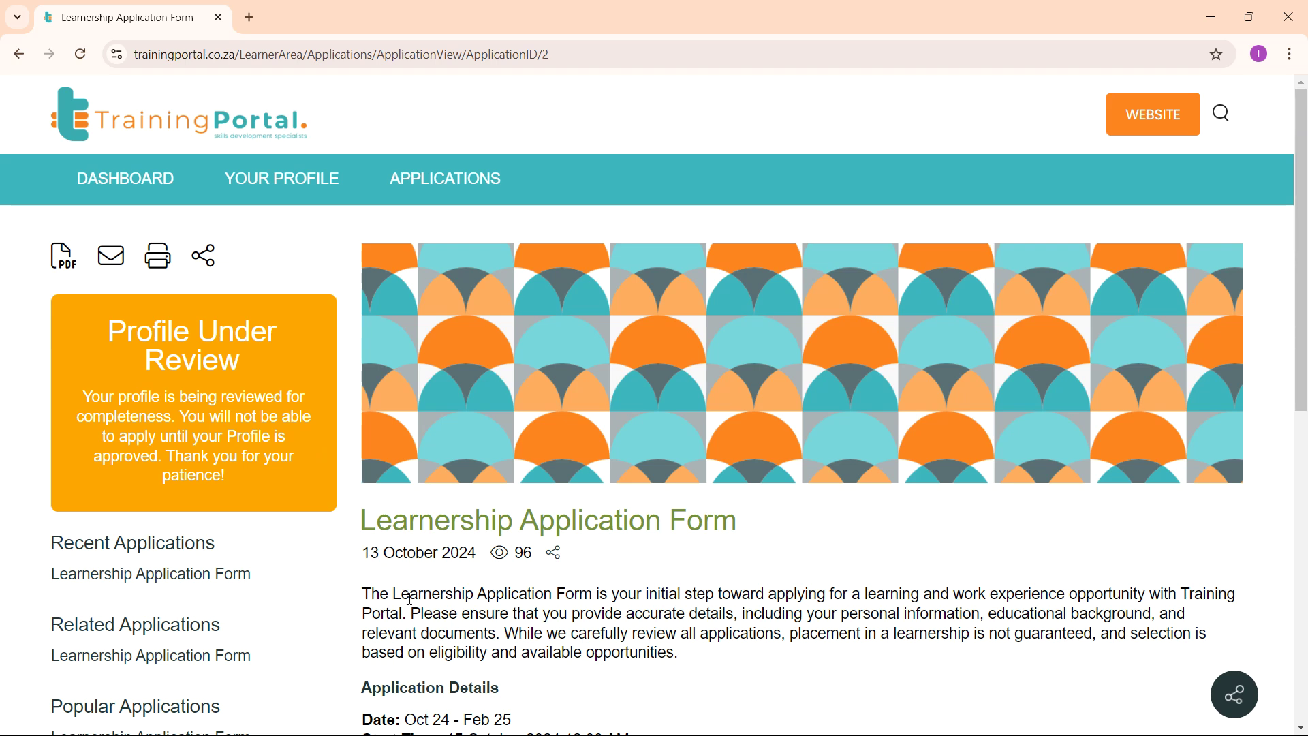
scroll(409, 599, down, 3)
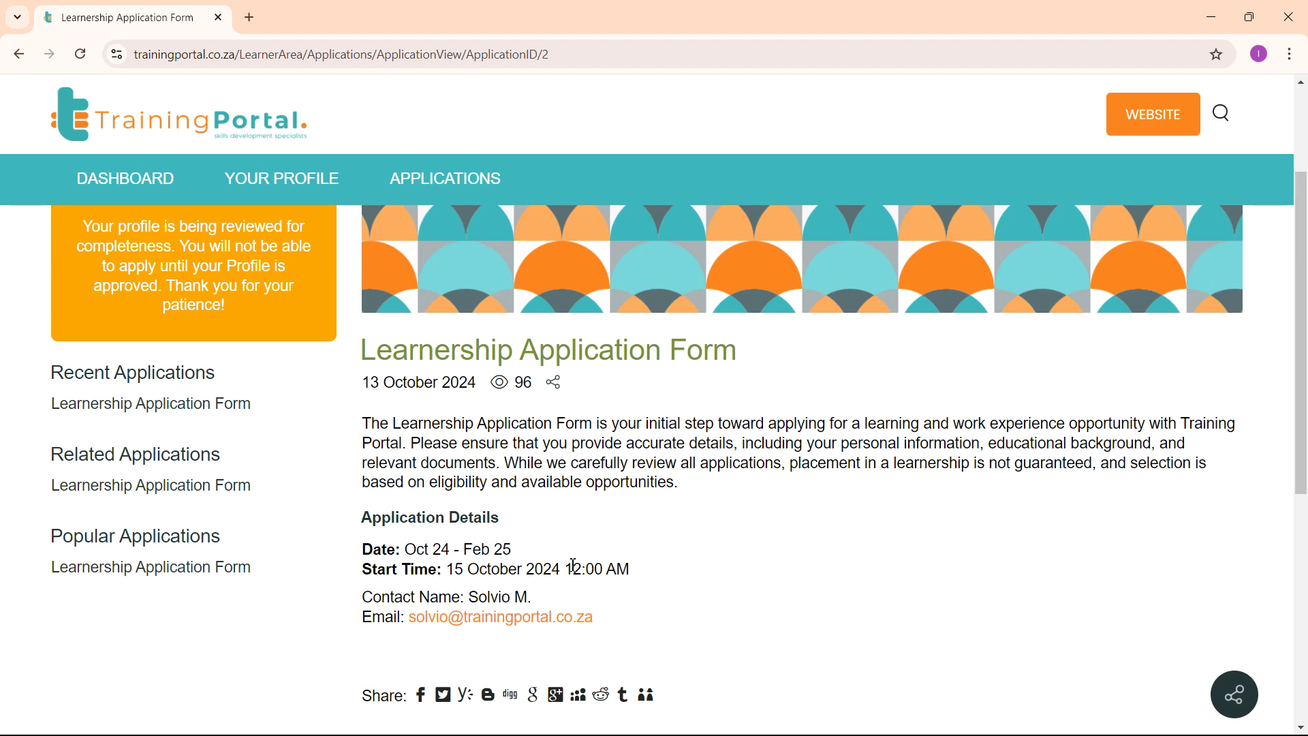
scroll(575, 557, down, 1)
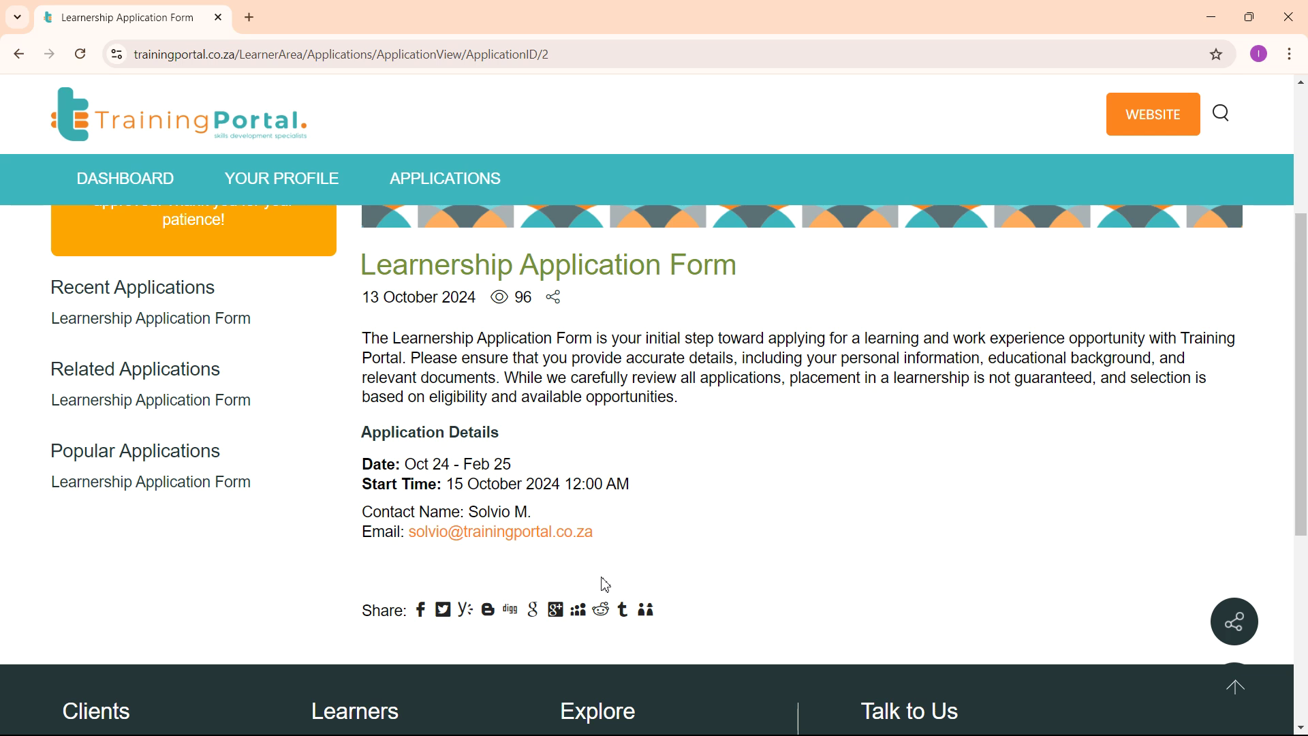
scroll(606, 584, up, 1)
double_click(395, 594)
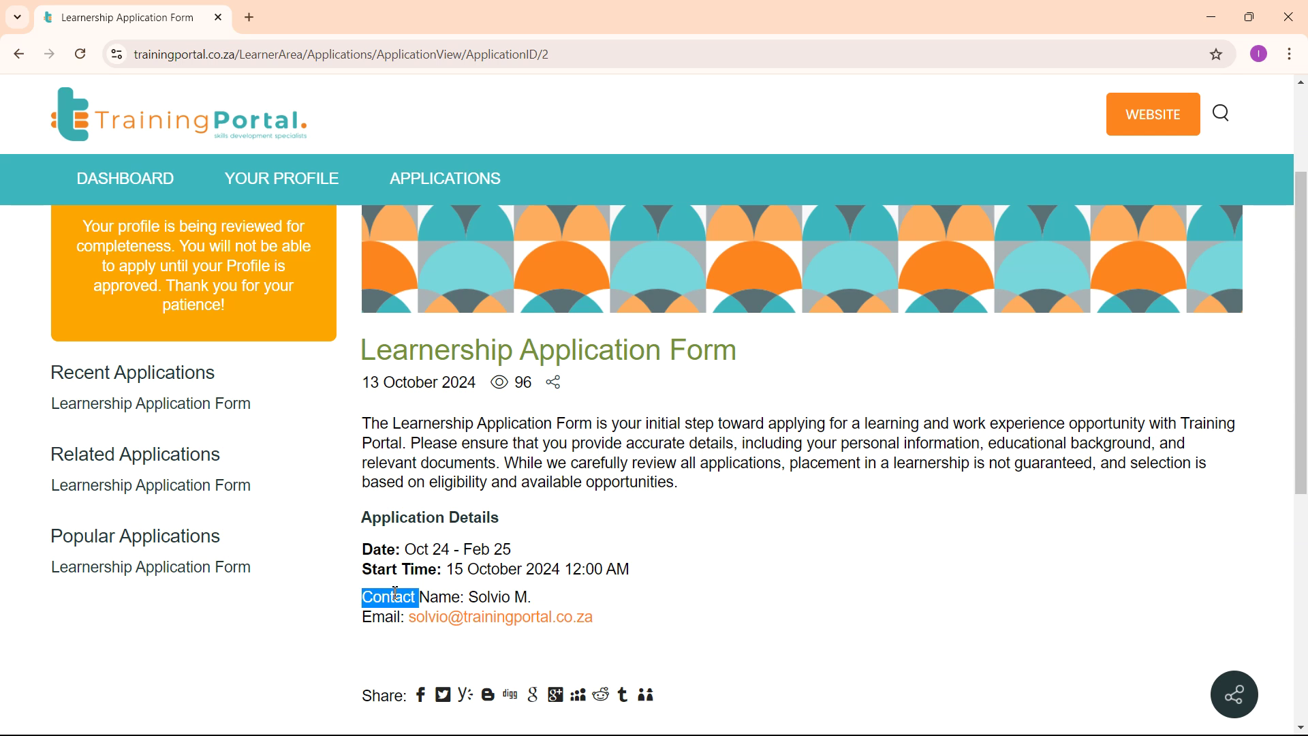
click(950, 576)
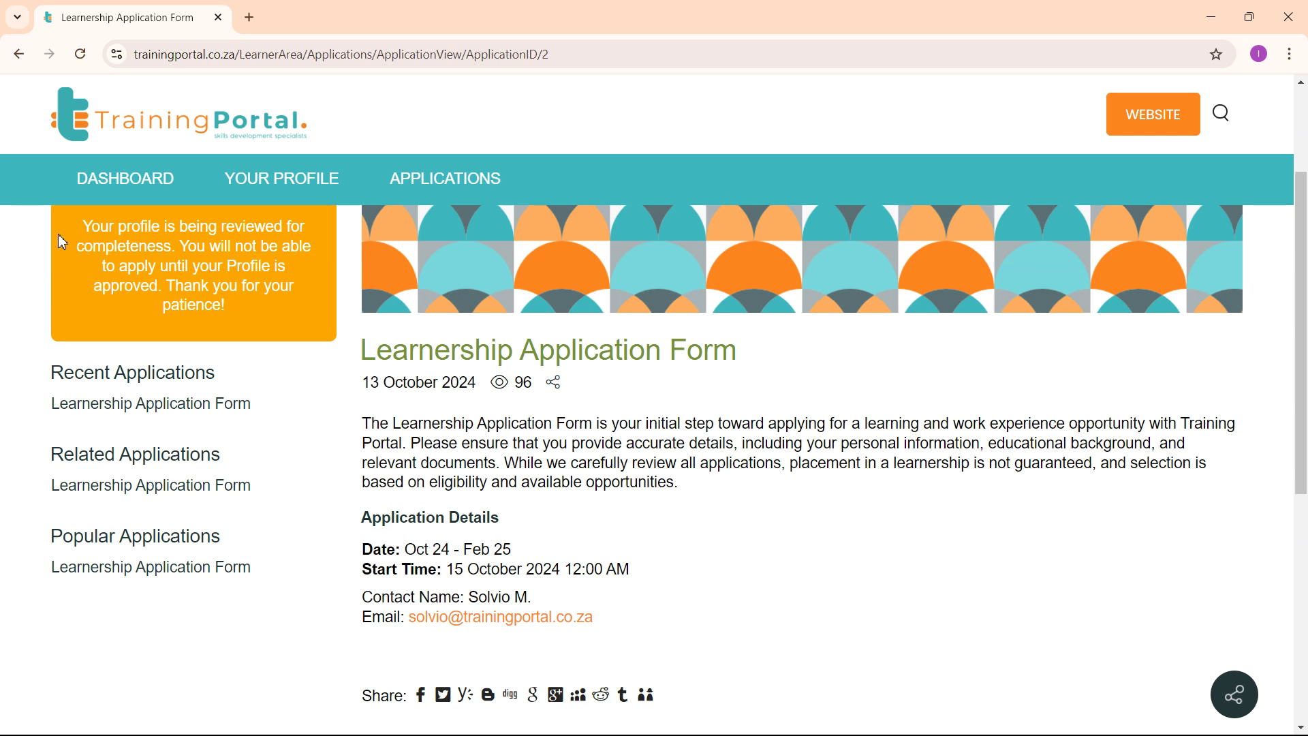
scroll(910, 554, up, 1)
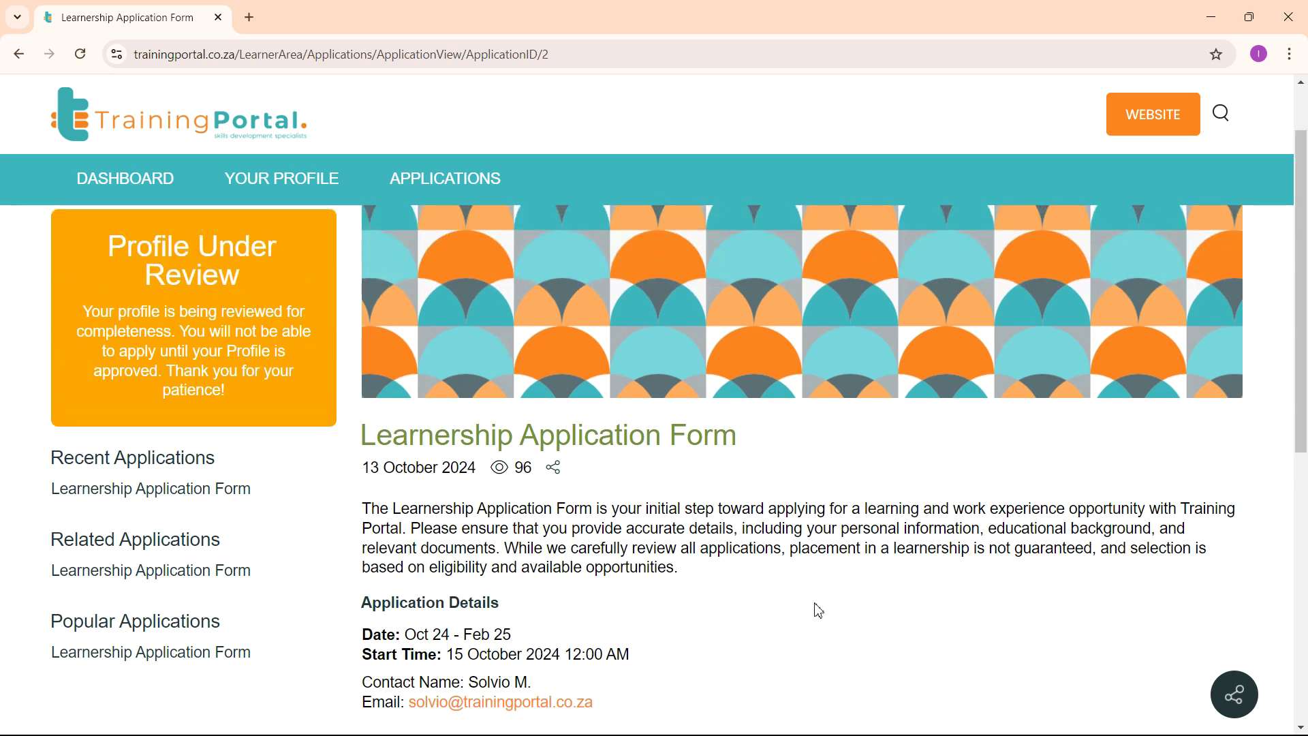
scroll(818, 611, down, 1)
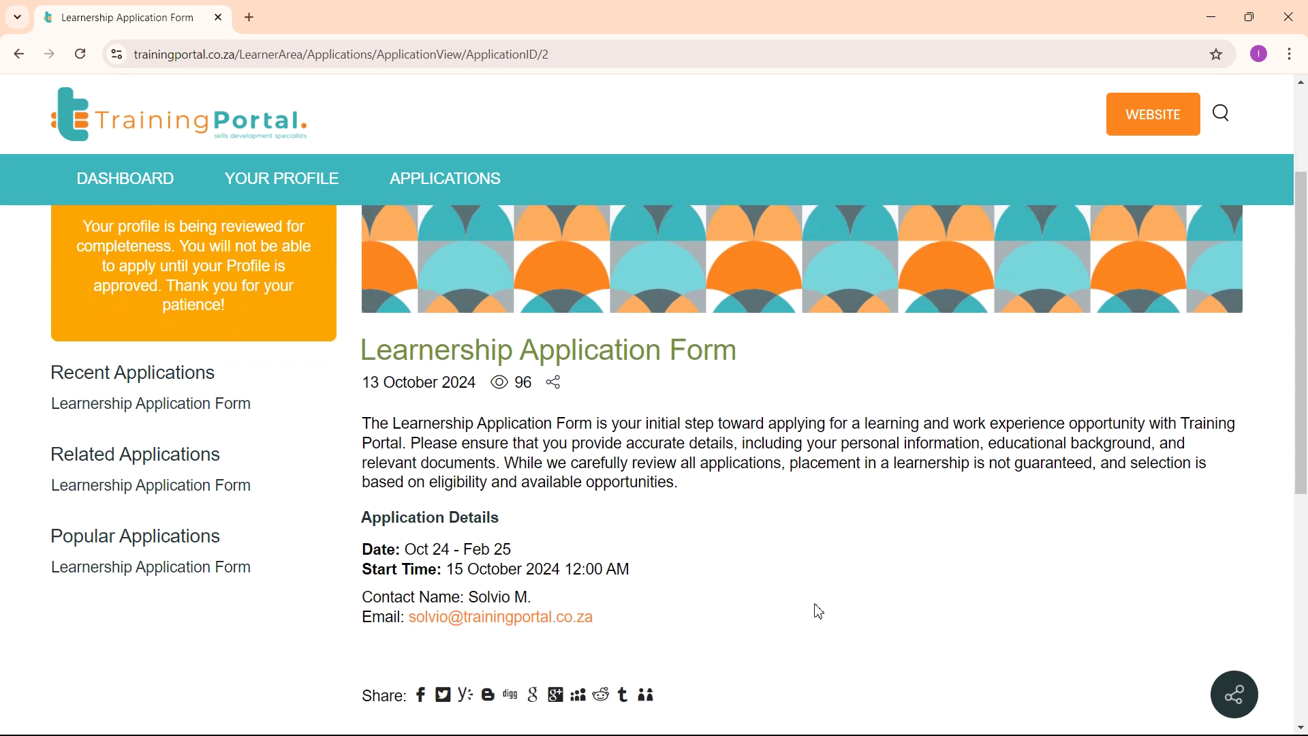